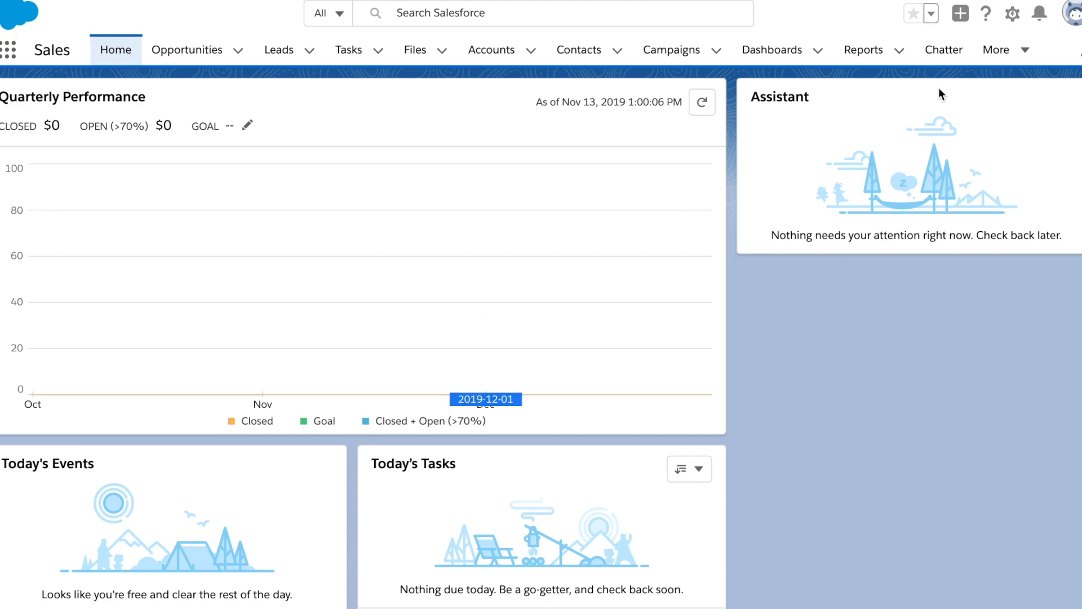
Step: Open Salesforce Setup and bring up the choices for creating a new item such as a custom object
left_click(1013, 14)
left_click(984, 70)
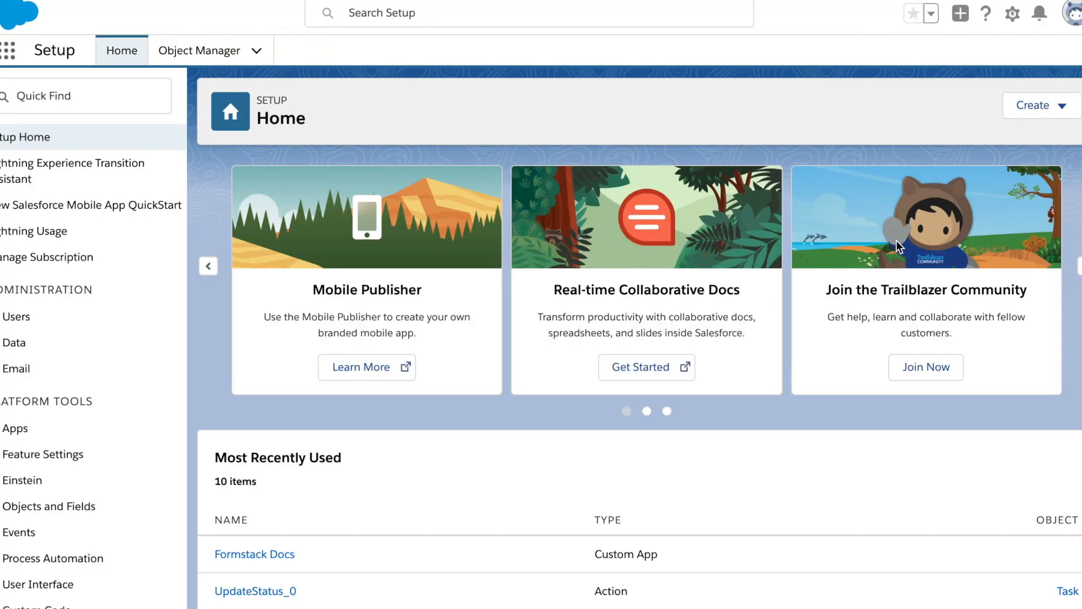
left_click(1040, 106)
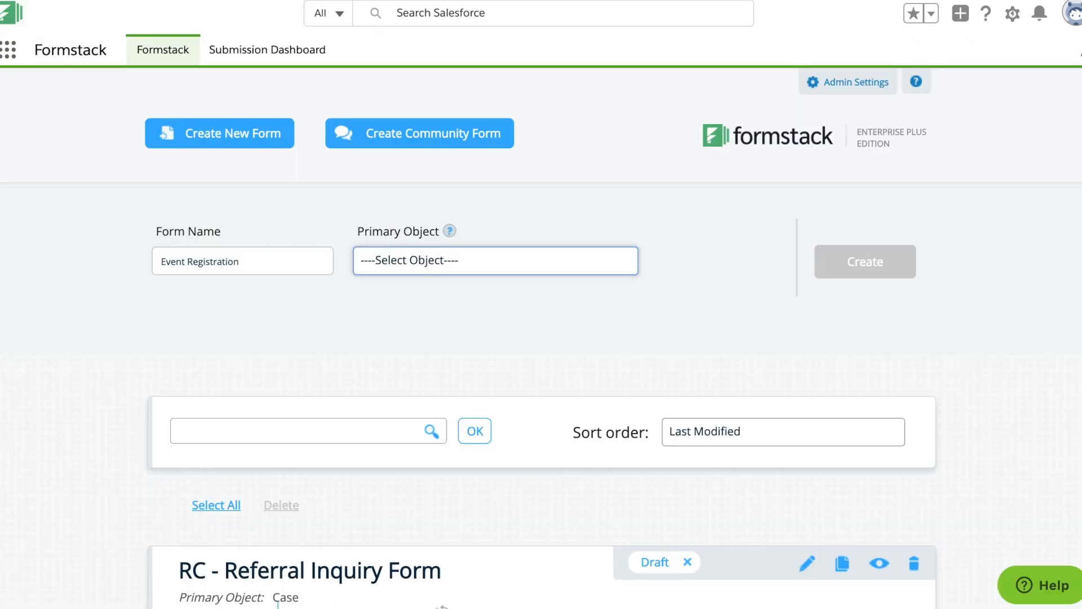
Step: Choose Attendee as the primary object for the Event Registration form in Formstack and create the form
type("att")
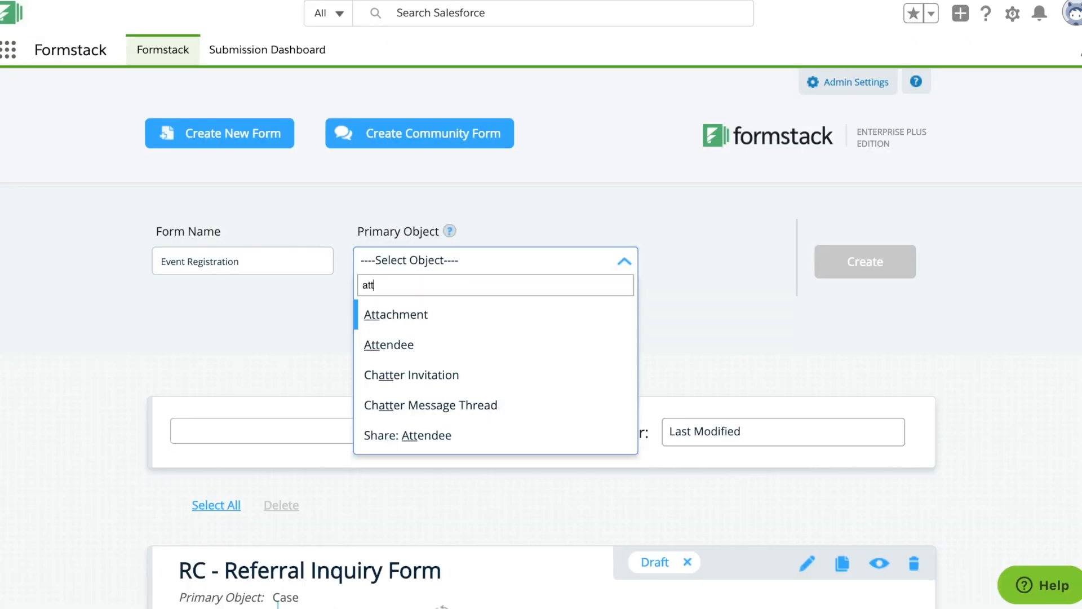
type("en")
left_click(387, 311)
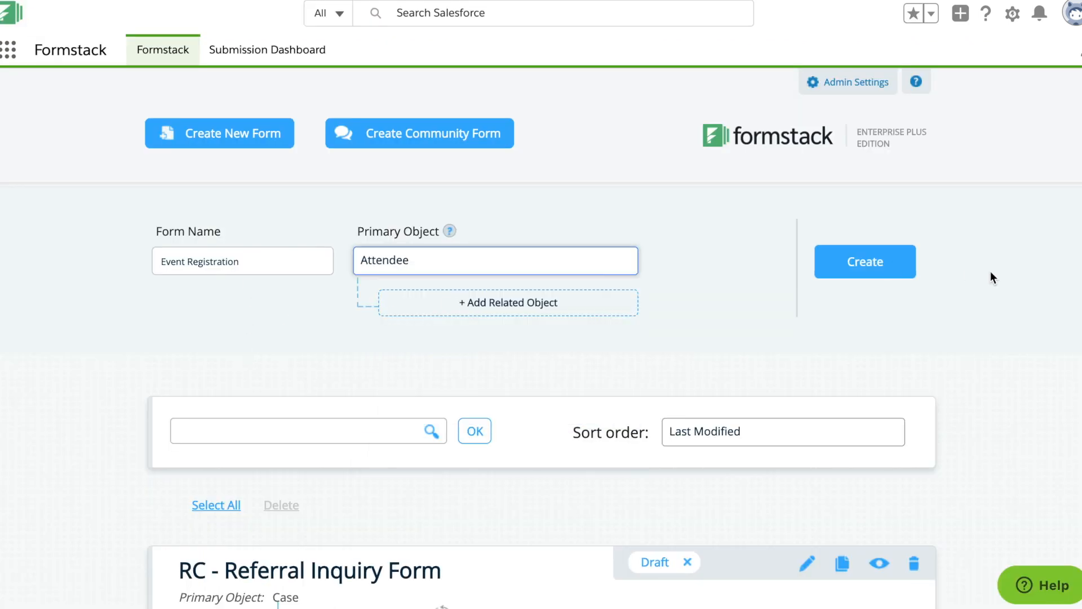
left_click(879, 265)
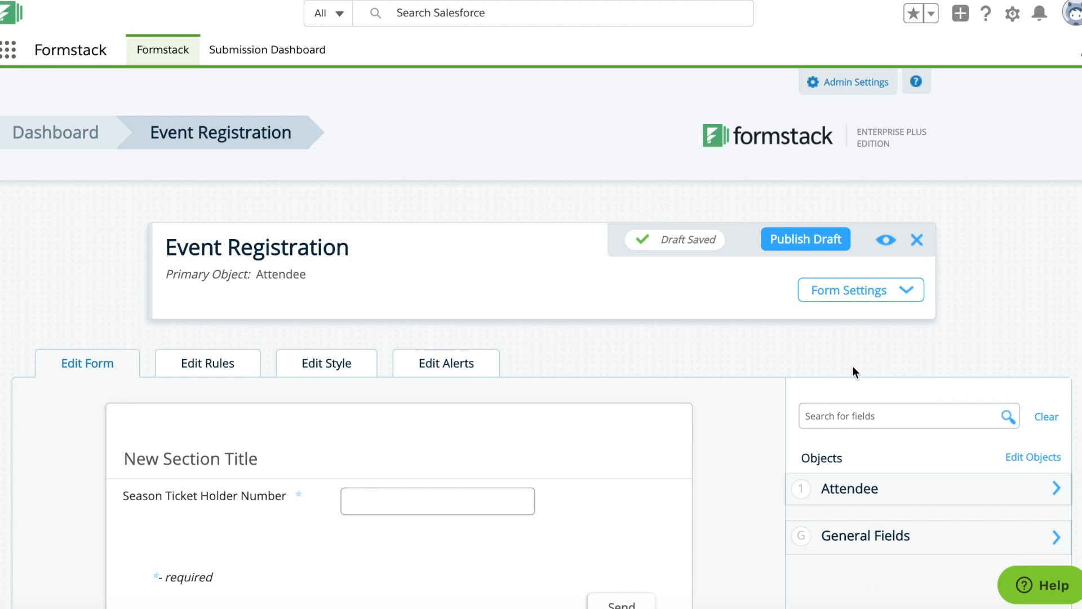
Step: Add the Attendee fields Attendees Name, Email, Date of Game and Number of Seats to the form below Season Ticket Holder Number
scroll(854, 366, "down", 4)
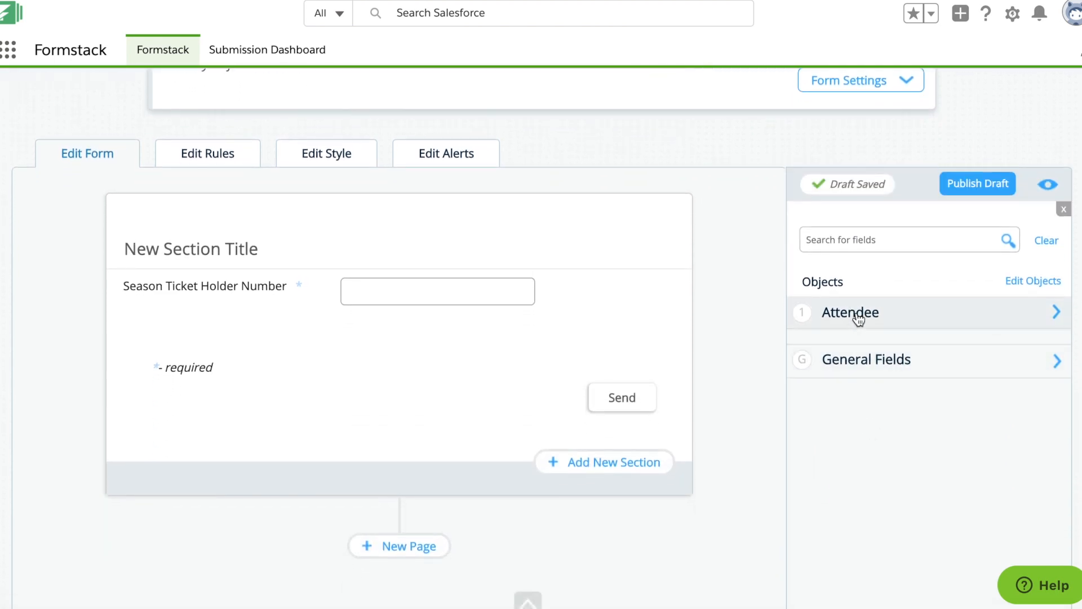
left_click(854, 312)
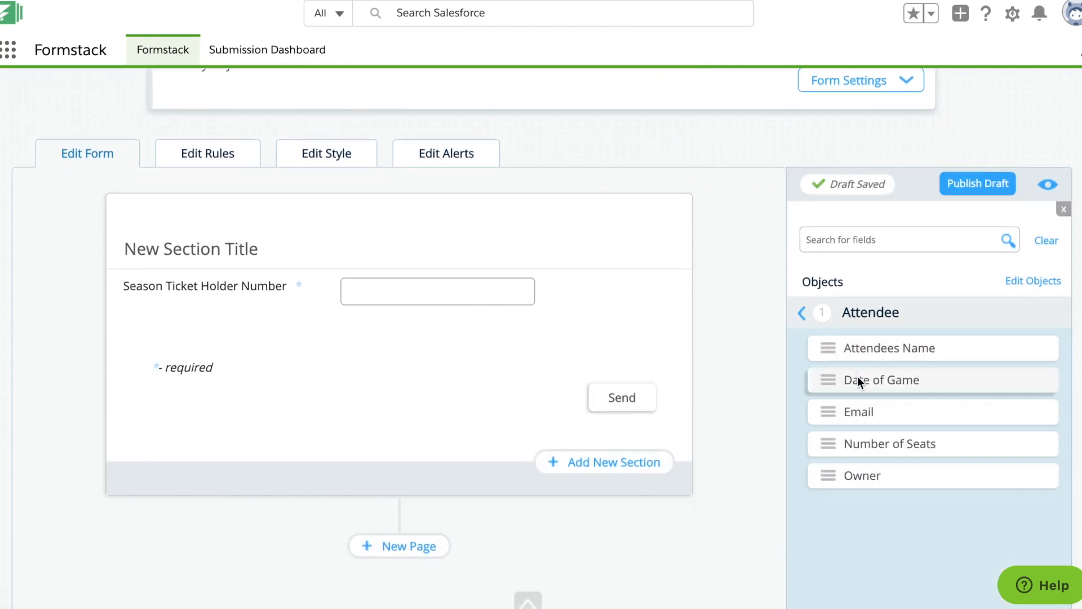
left_click_drag(860, 349, 429, 320)
left_click_drag(857, 389, 459, 403)
left_click_drag(860, 352, 438, 412)
left_click_drag(860, 348, 440, 473)
Step: Change the form's section title to "Event Registration"
scroll(750, 472, "down", 1)
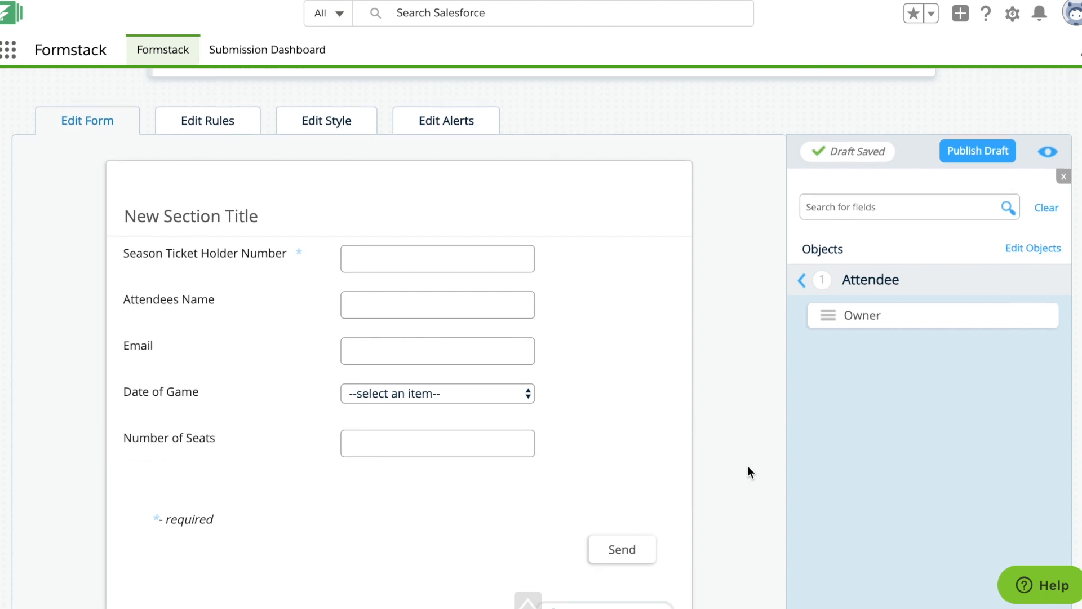
left_click(166, 188)
type("Event Registration")
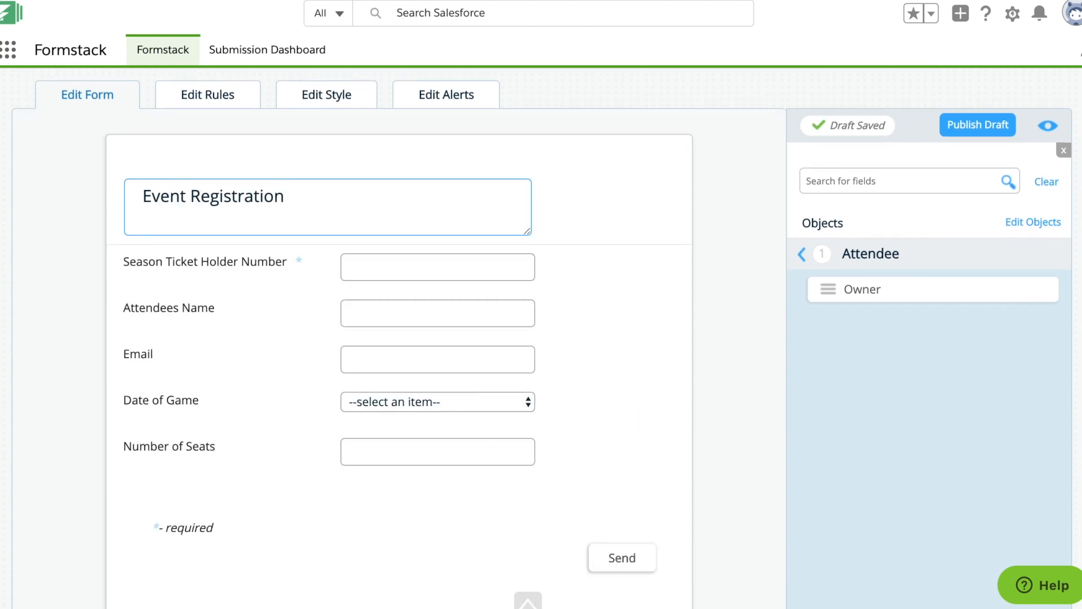
left_click(600, 260)
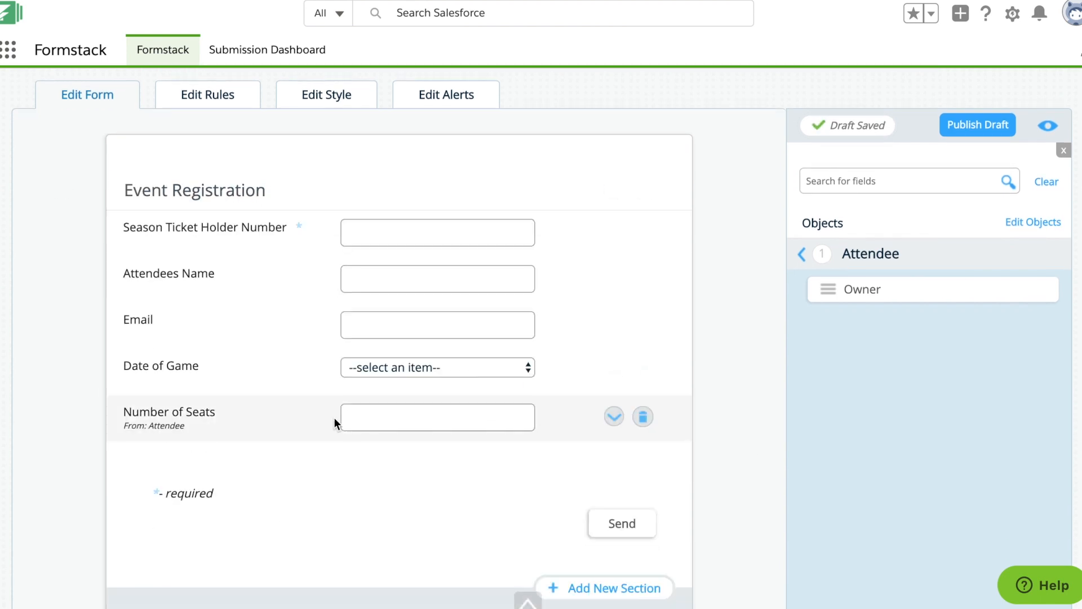
Step: Relabel the Attendees Name field as "First and Last Name"
left_click(201, 272)
type("First and Last Name")
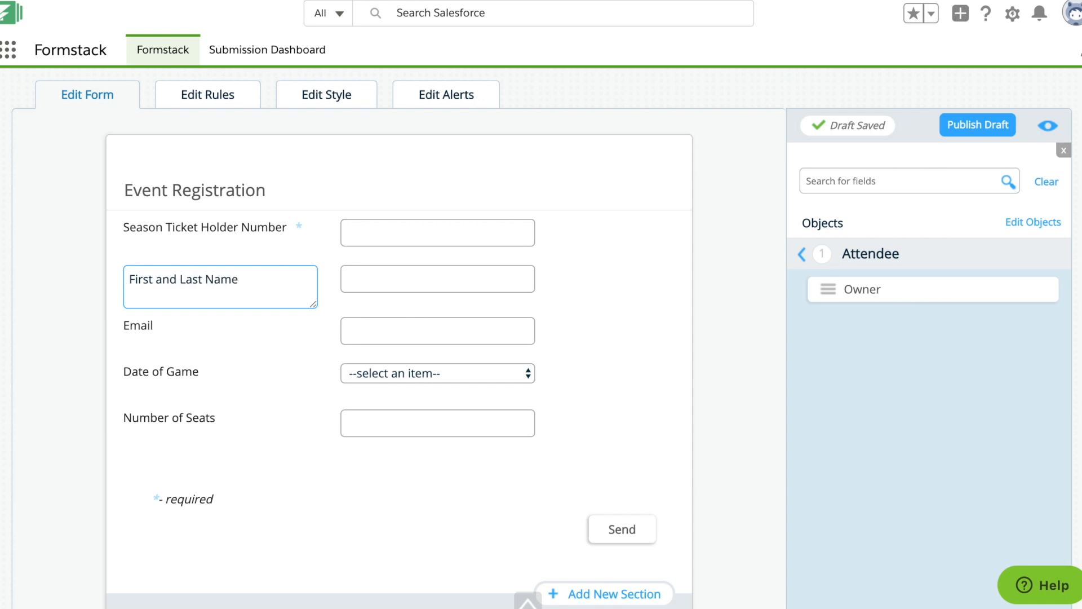
left_click(110, 102)
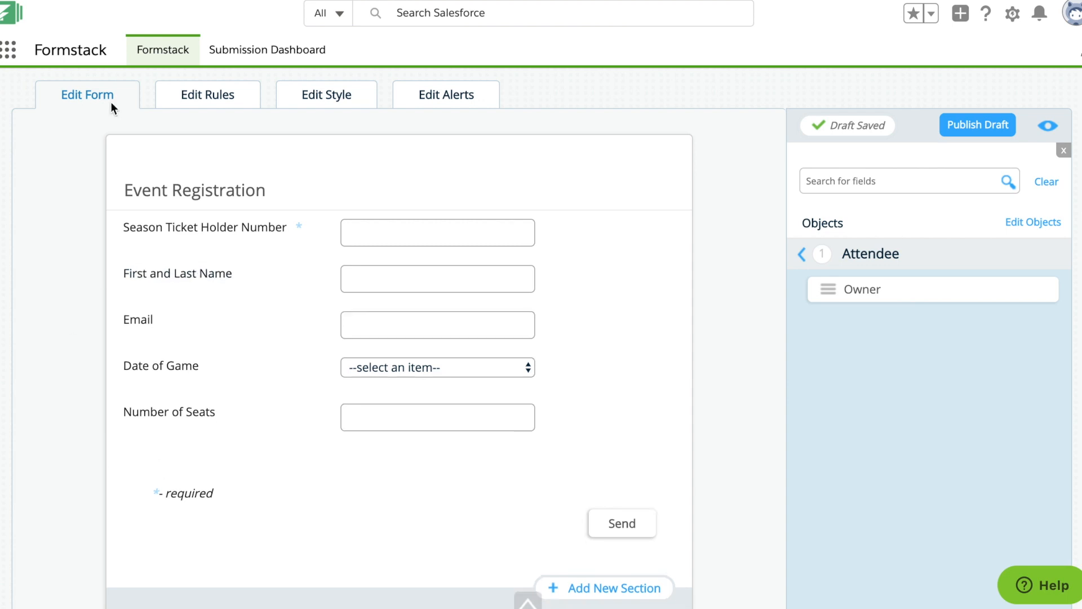
Step: Preview the form's styling in mobile and desktop views and look over the available style templates
left_click(363, 103)
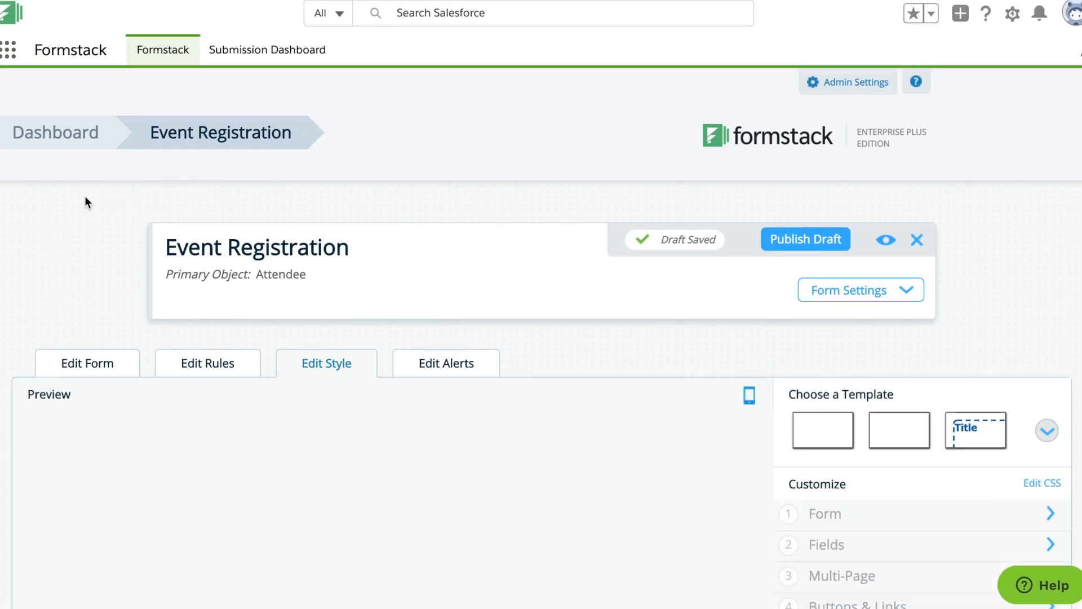
scroll(85, 201, "down", 3)
scroll(6, 173, "down", 3)
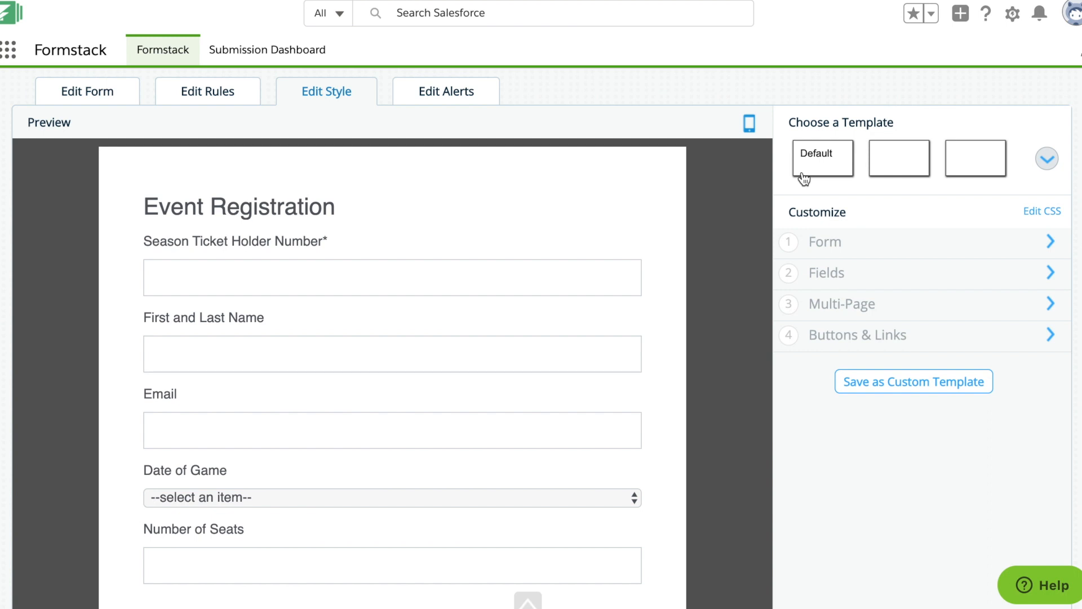
left_click(749, 123)
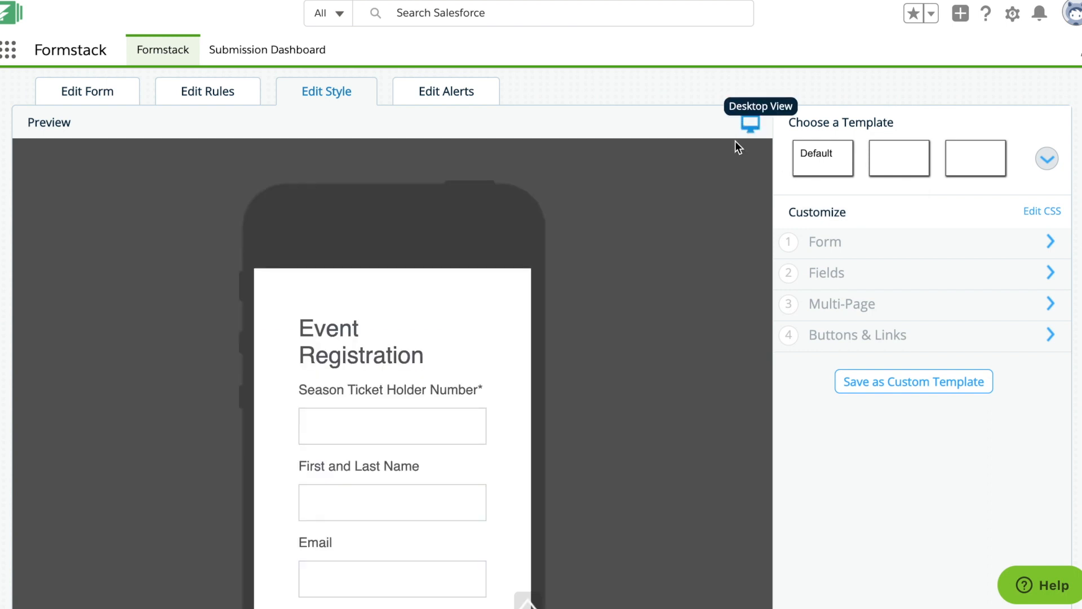
scroll(719, 194, "down", 2)
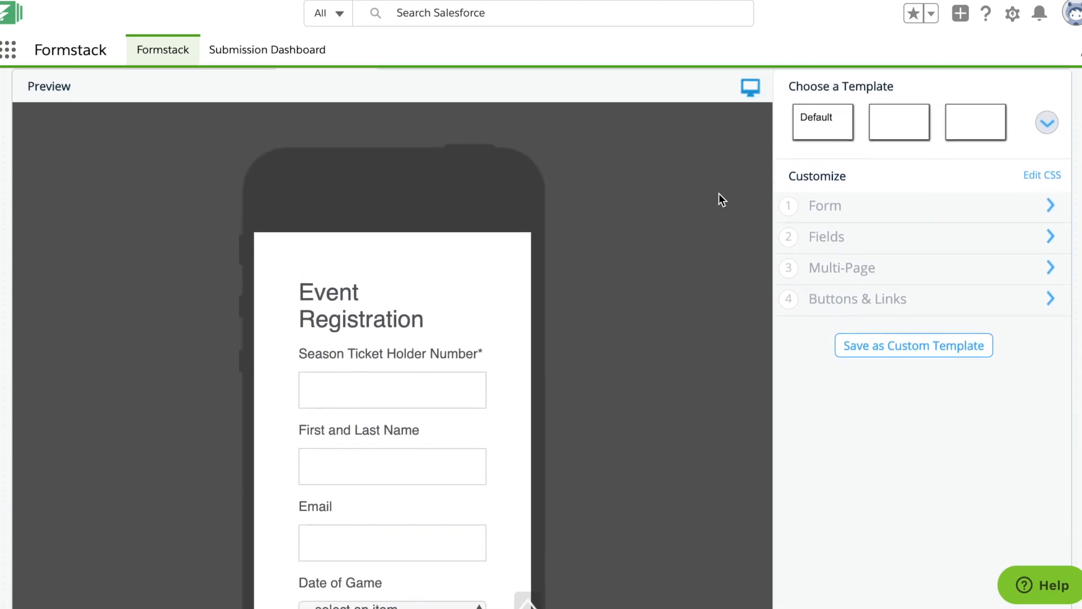
scroll(719, 194, "up", 1)
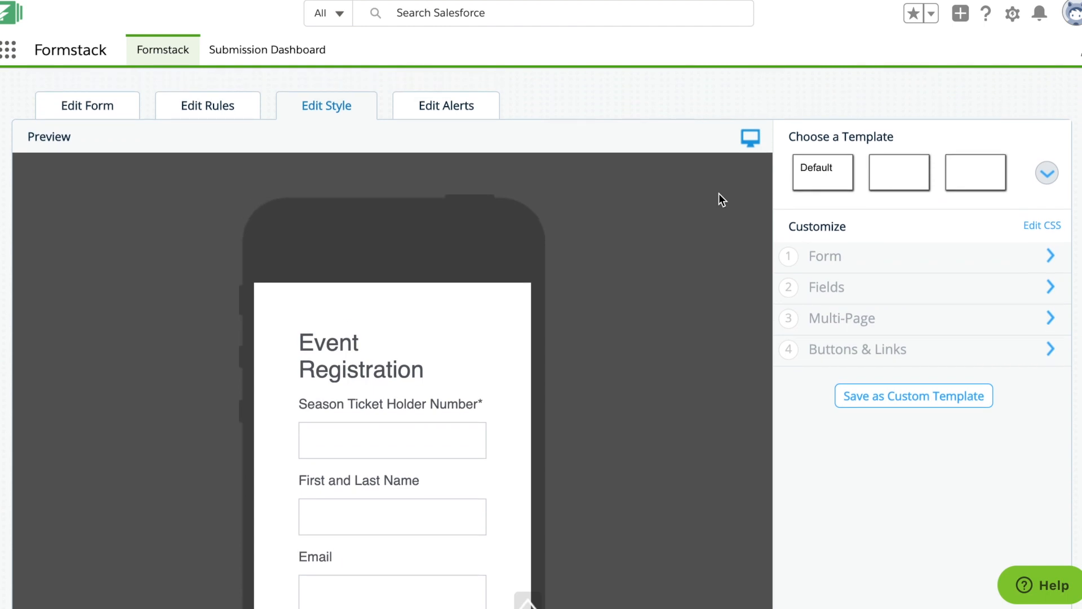
left_click(750, 139)
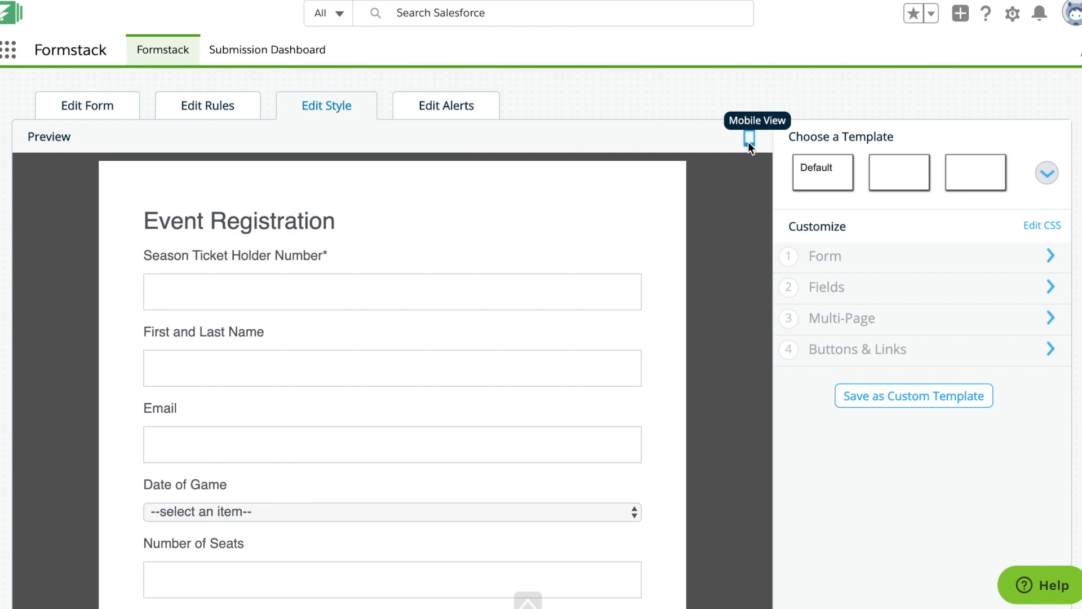
left_click(902, 179)
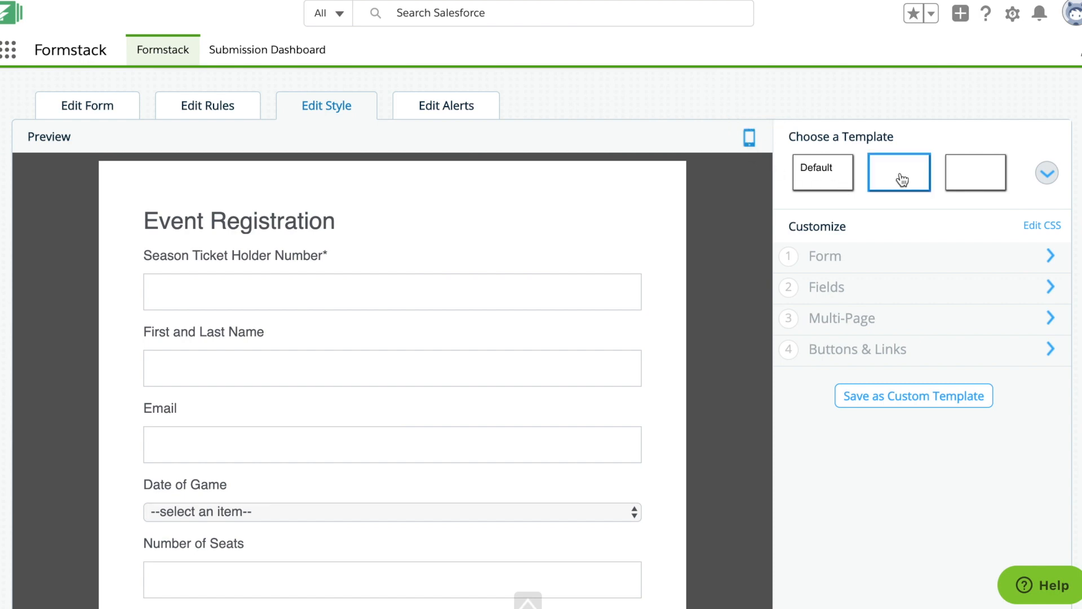
left_click(973, 177)
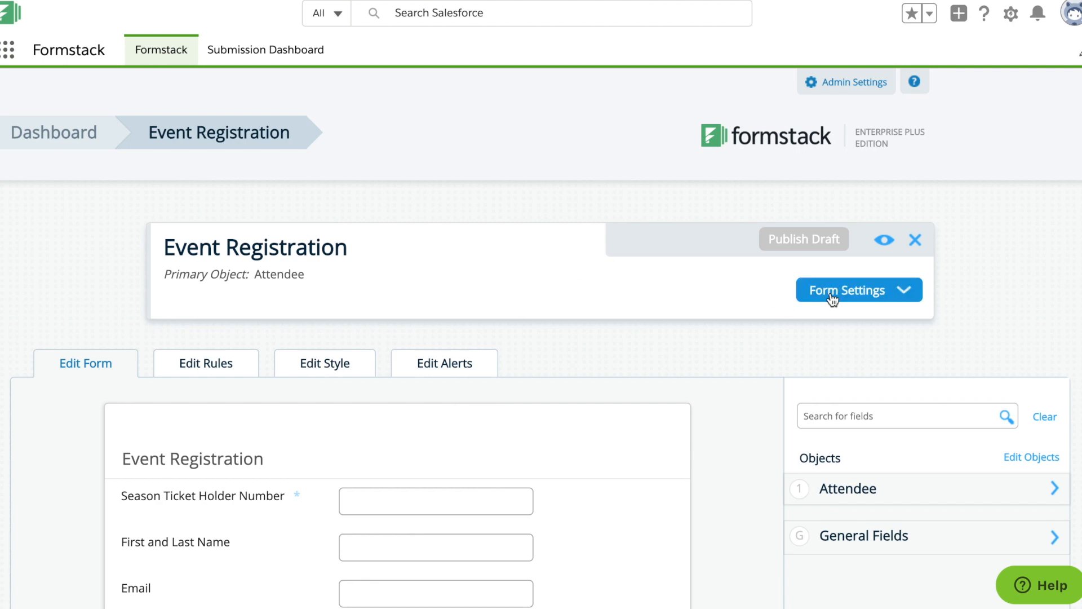
Step: Open the form settings and set the submit label to "Submit"
left_click(857, 291)
scroll(858, 292, "down", 3)
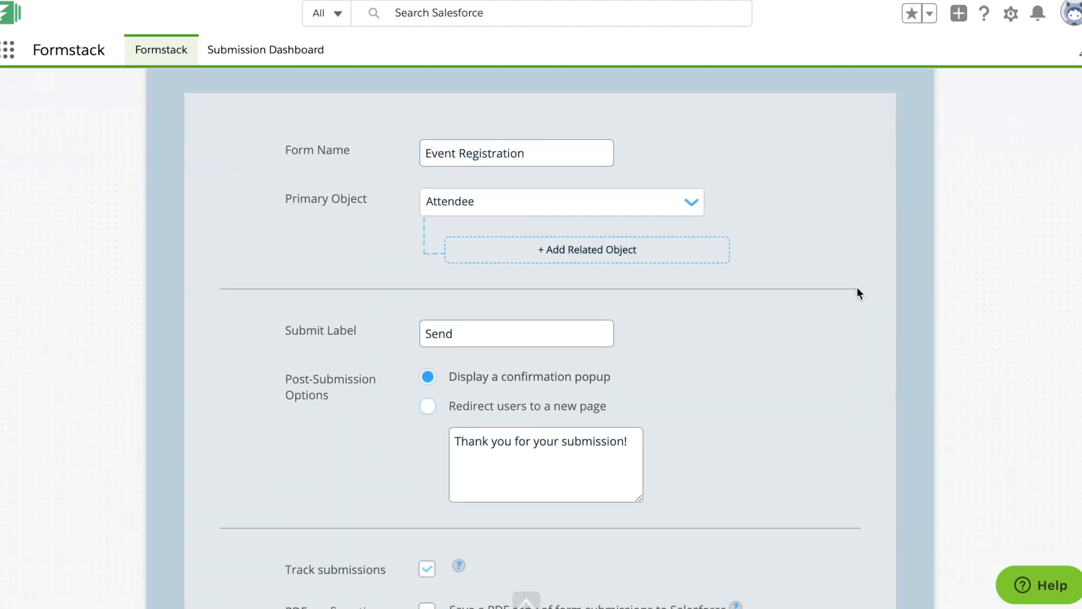
double_click(454, 287)
type("Submit")
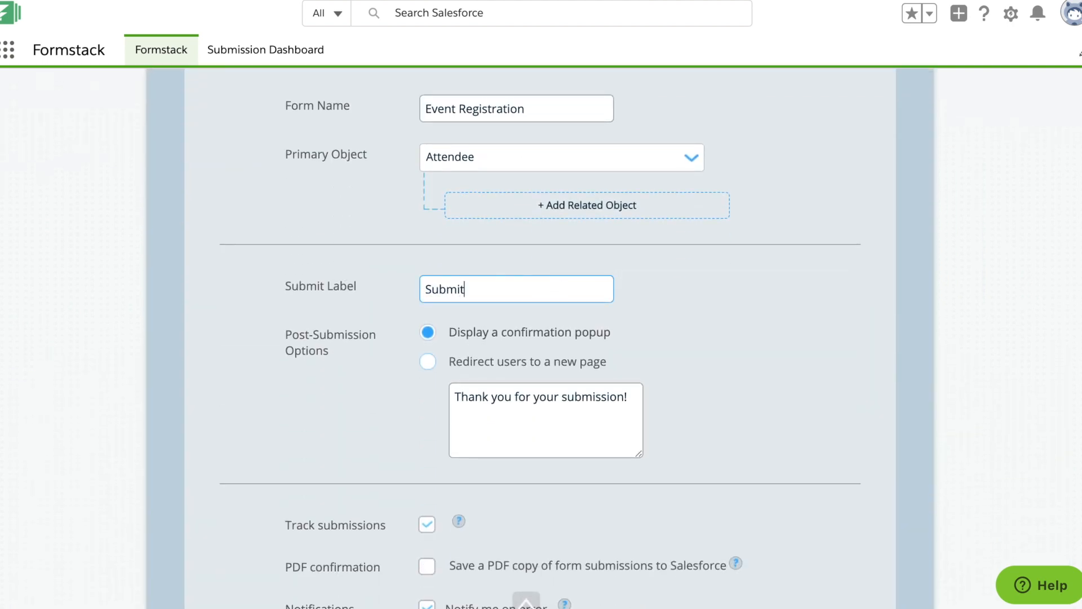
Step: Set the post-submission confirmation message to "See you at the game!" and close the form settings
left_click_drag(629, 406, 370, 381)
type("See ")
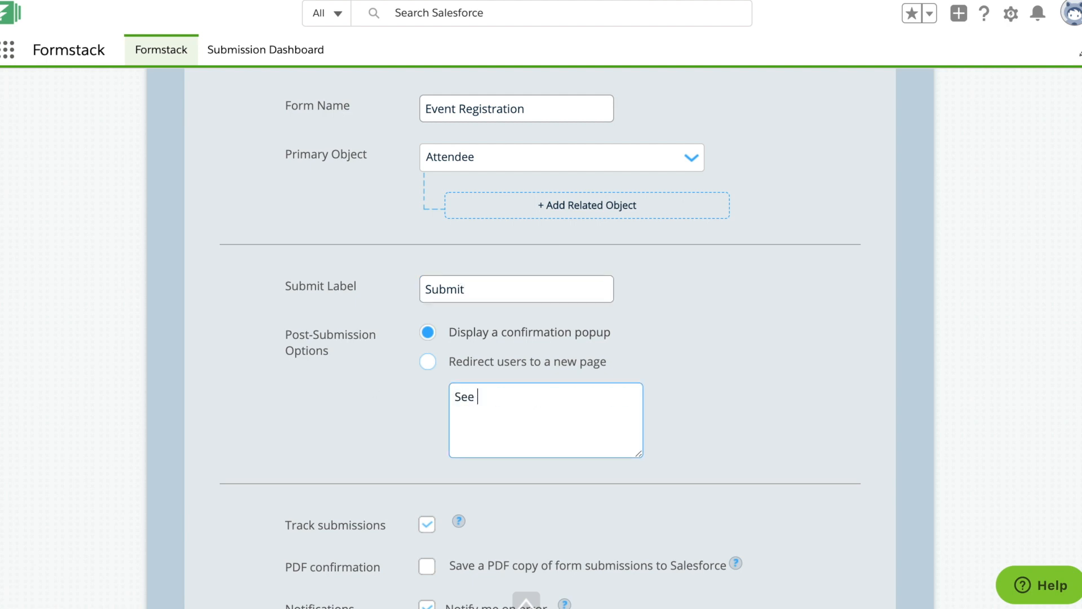
type("you at the game!")
scroll(251, 218, "down", 3)
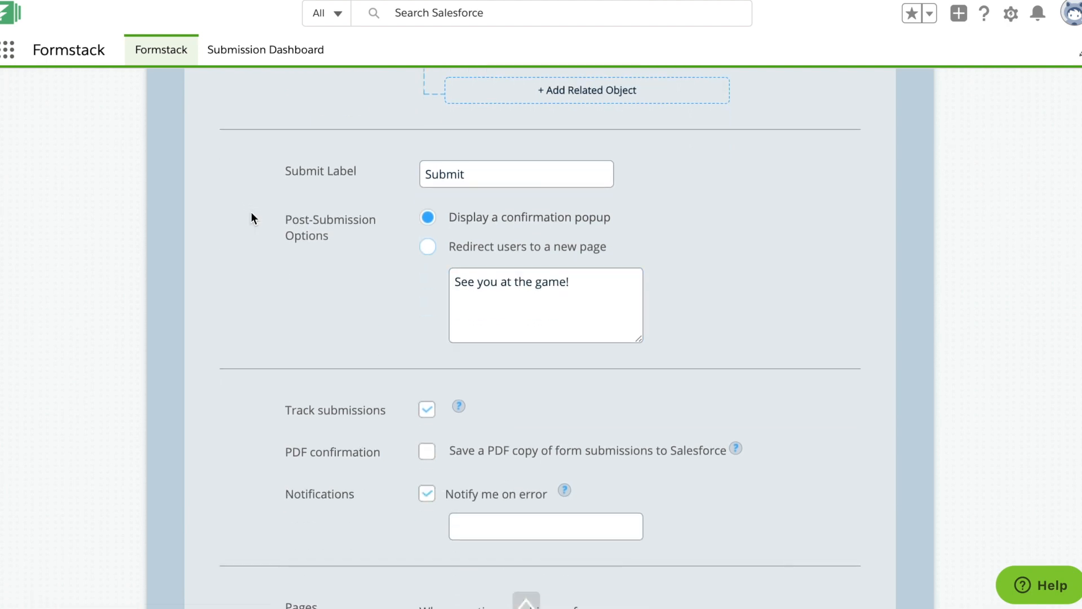
scroll(252, 214, "down", 12)
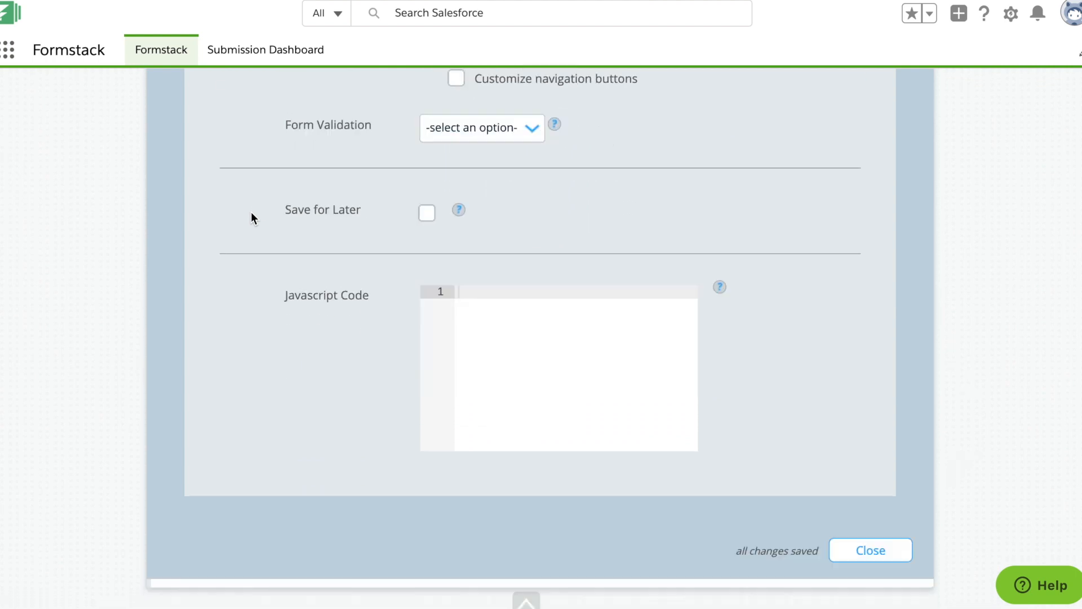
left_click(871, 387)
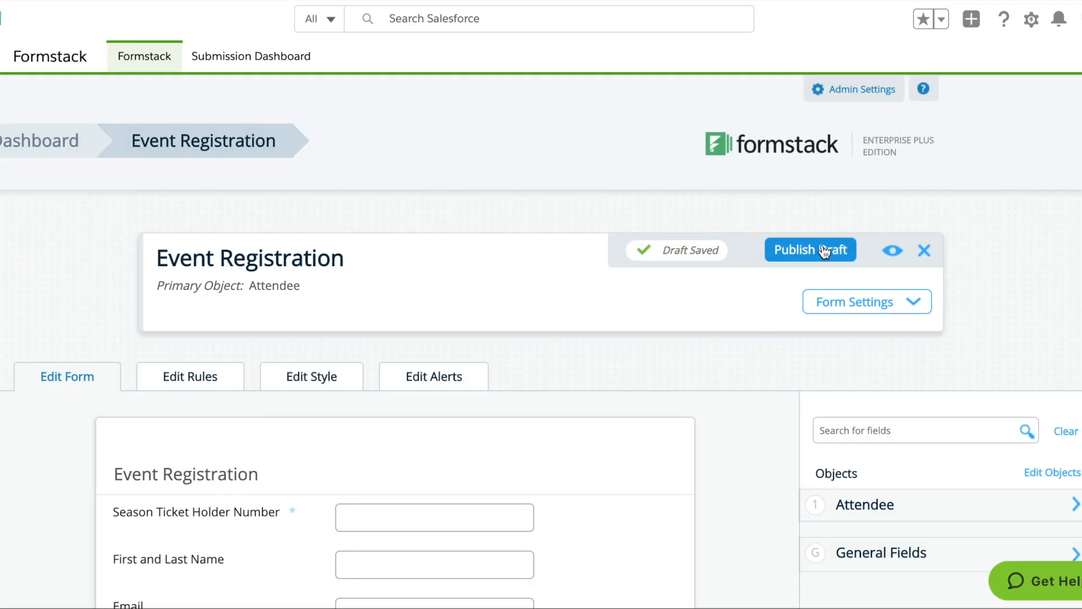
Step: Publish the Event Registration draft and bring up its embed code and hosted form publishing options
left_click(812, 252)
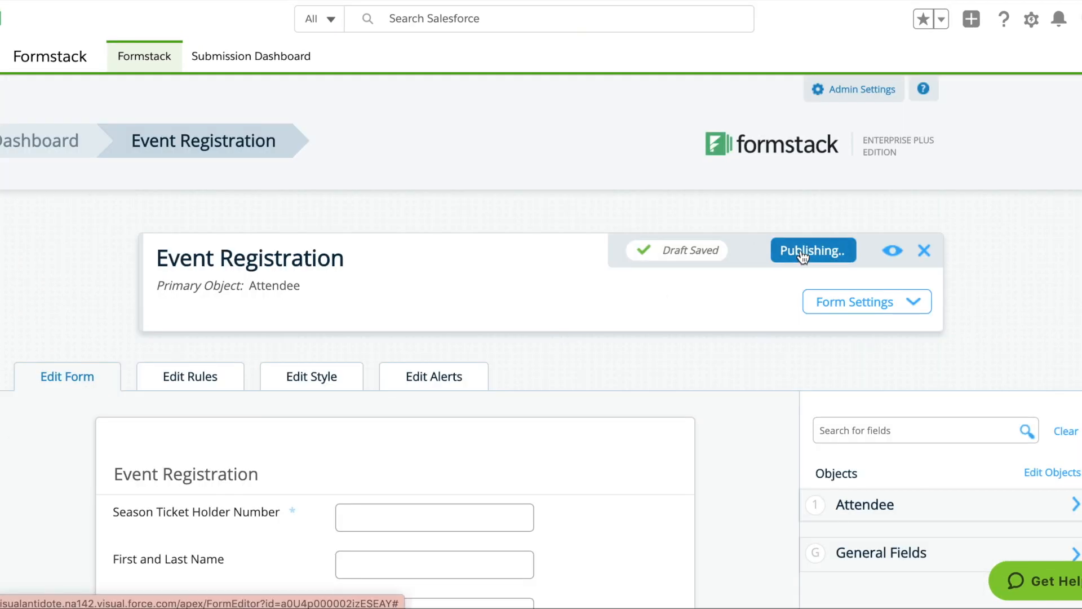
left_click(662, 375)
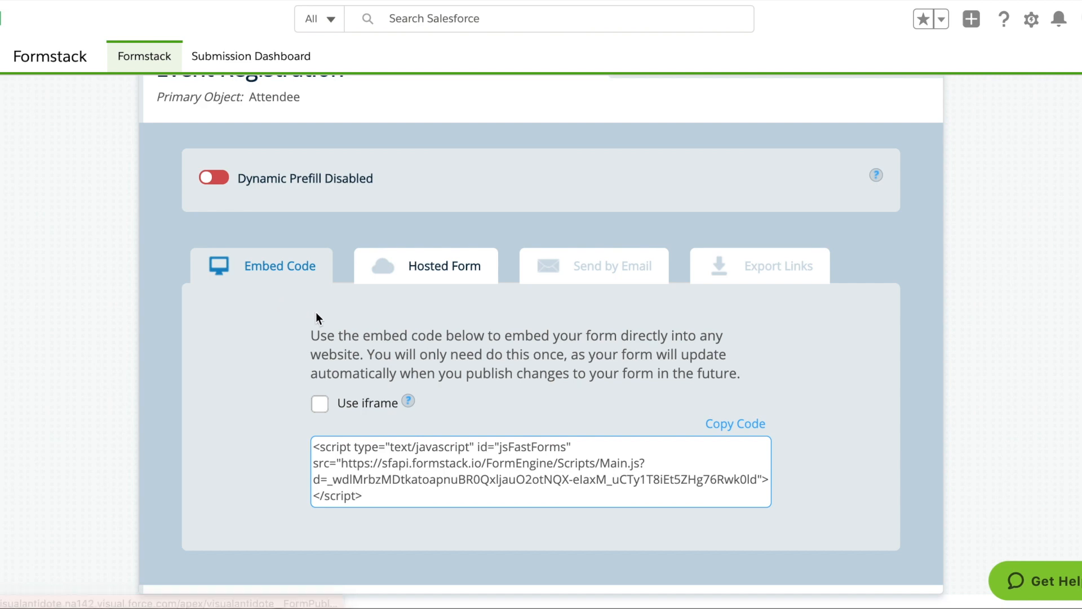
left_click(431, 283)
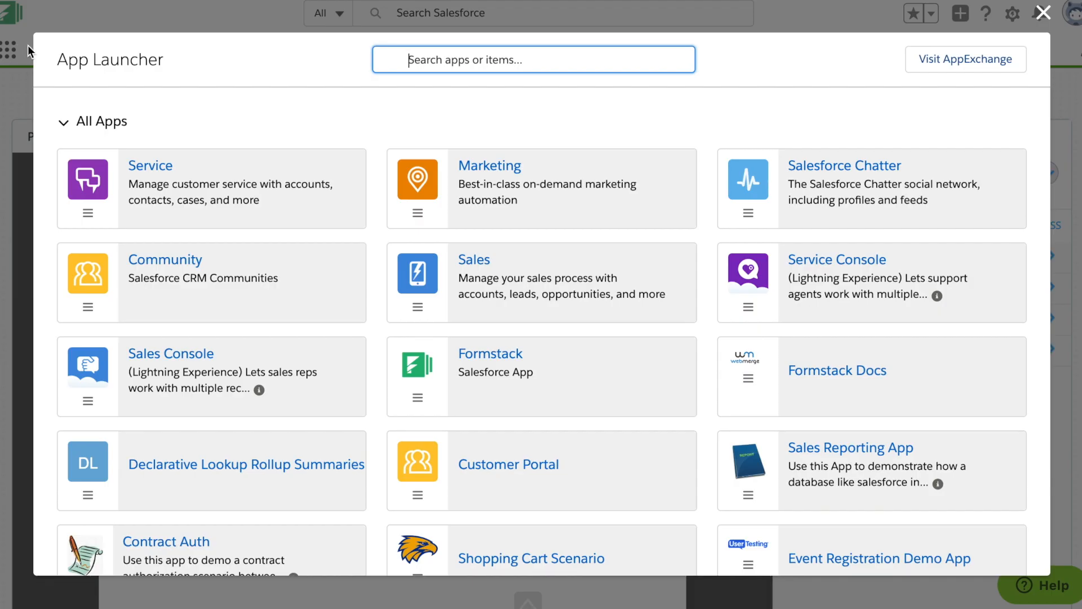
Step: Switch to the Formstack Docs app and open the Webmerge Documents page
left_click(778, 386)
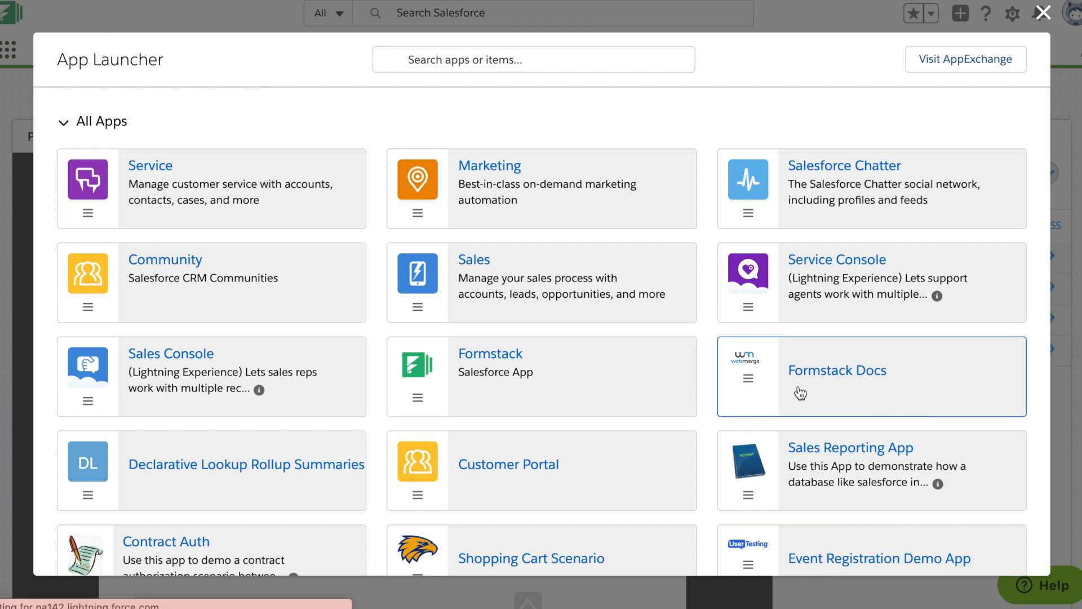
left_click(796, 392)
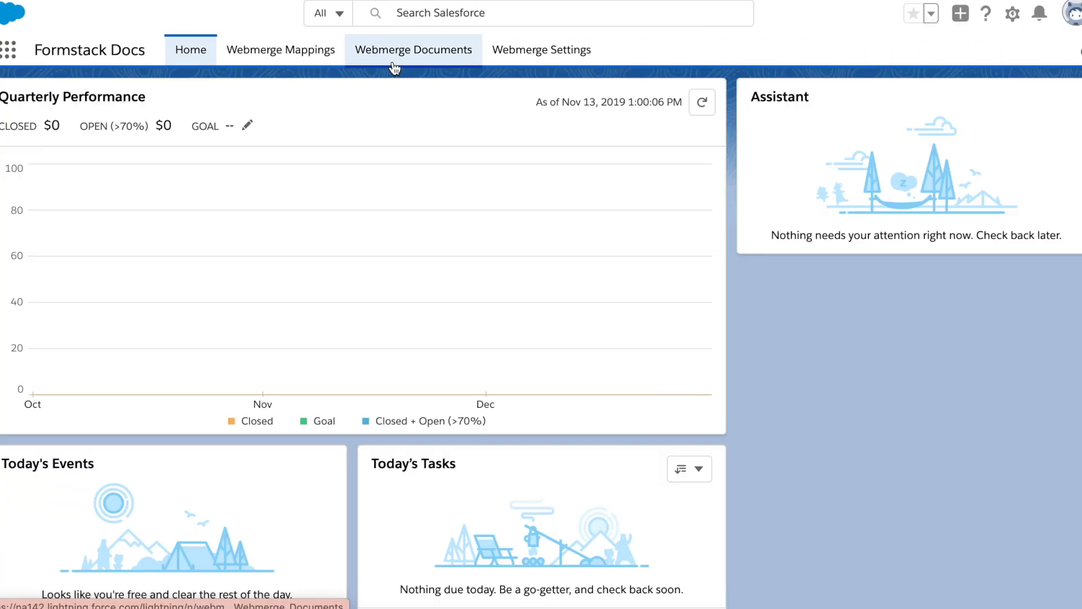
left_click(394, 67)
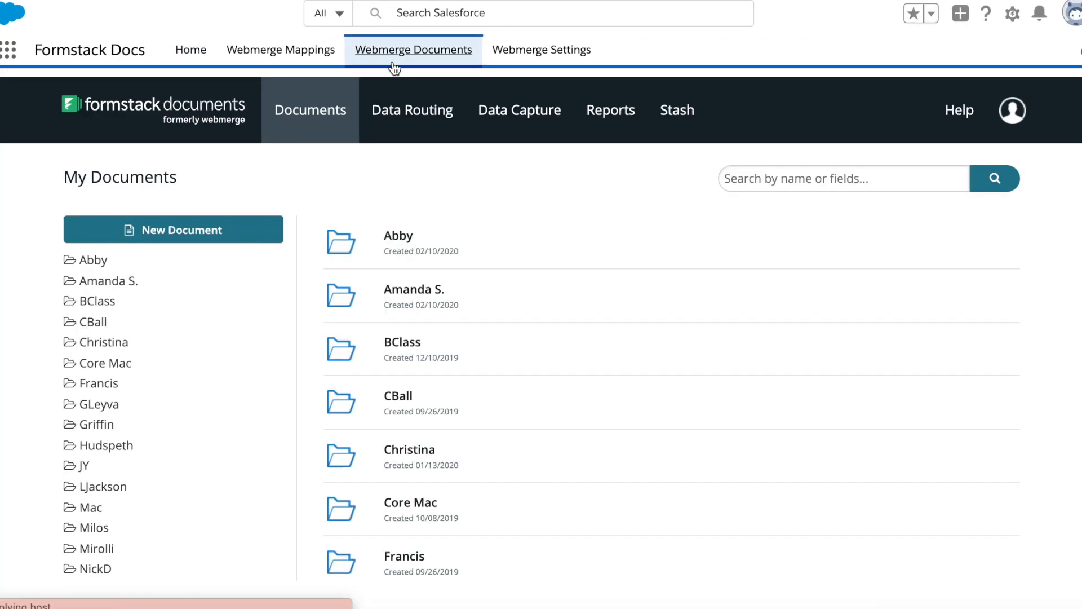
Step: Start a new document named "Event Ticket" and continue to its template setup
left_click(243, 233)
left_click(340, 333)
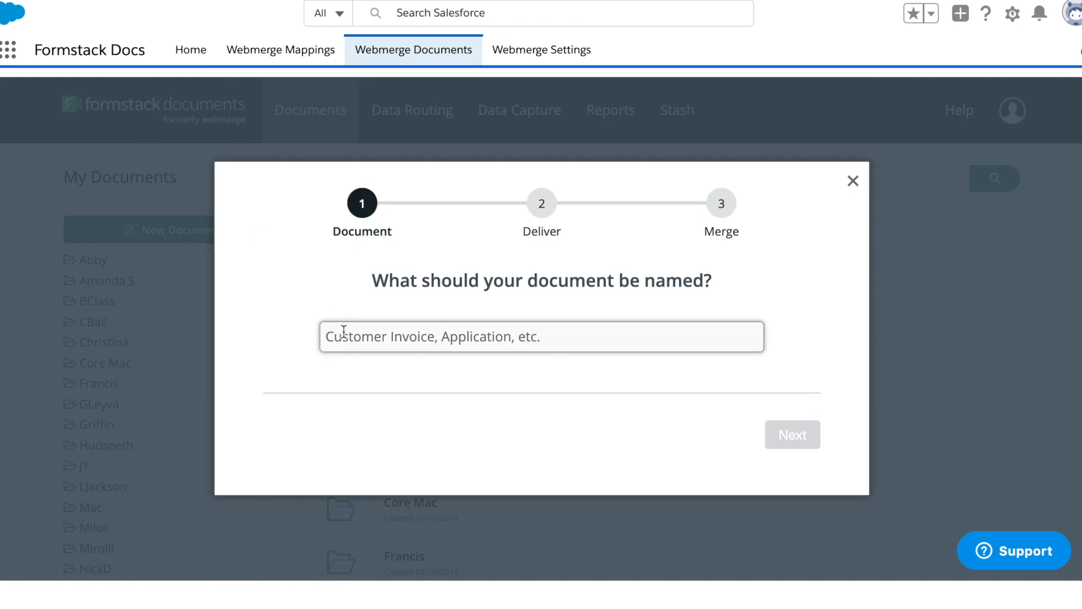
type("Event Ticket")
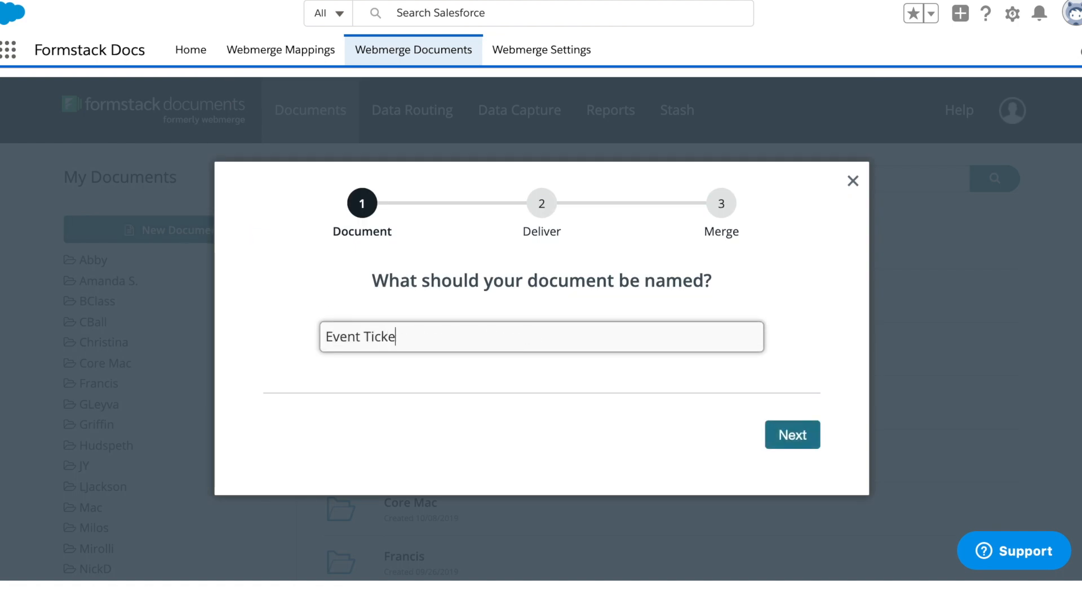
left_click(790, 445)
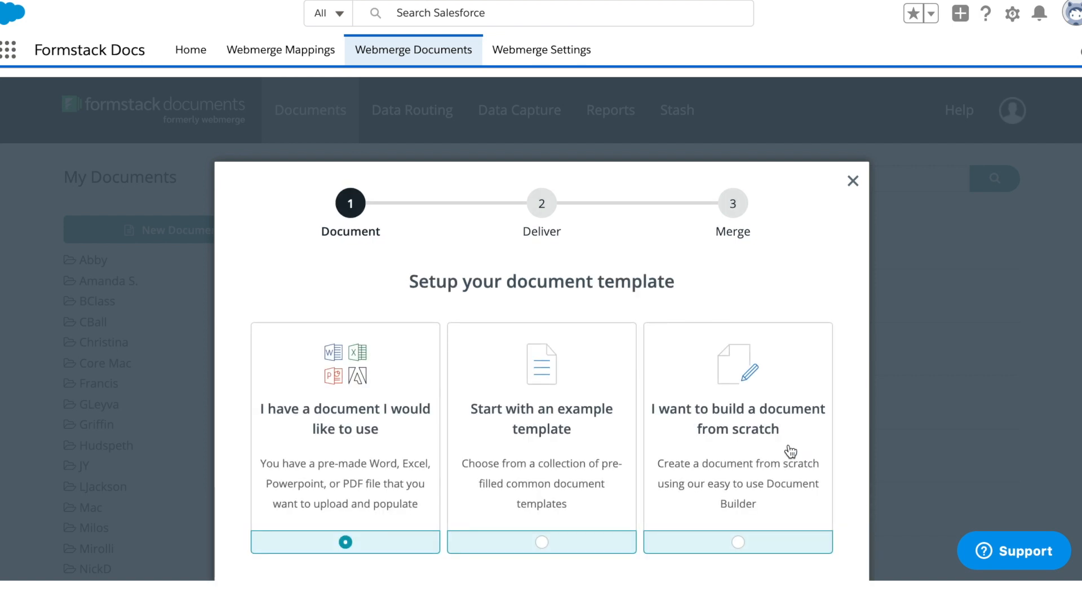
Step: Upload event_ticket.docx as the existing document template and continue to the delivery options
scroll(791, 451, "down", 1)
scroll(791, 451, "down", 1)
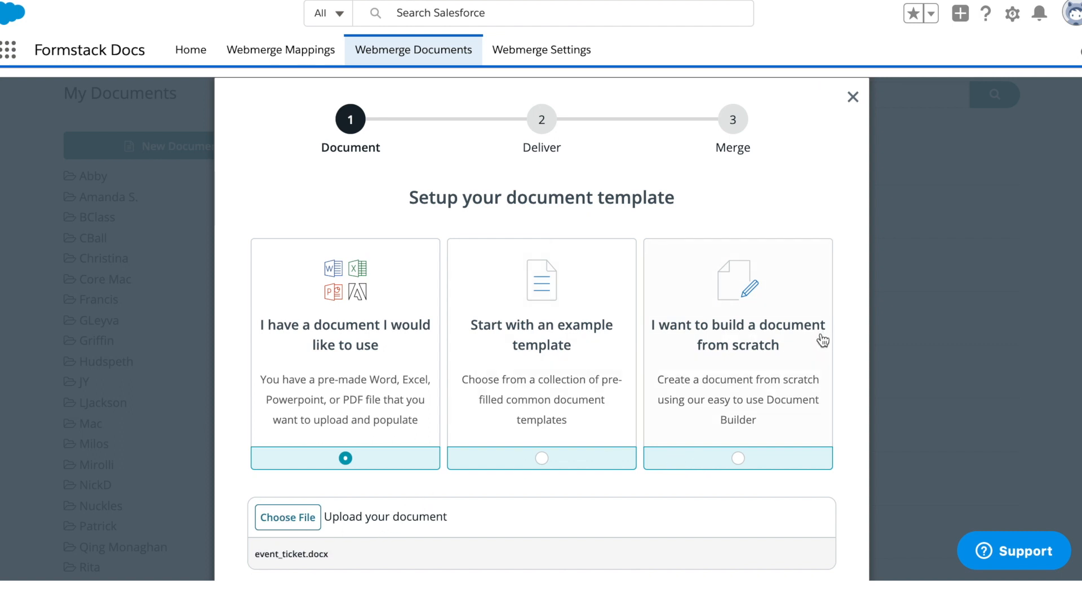
scroll(821, 339, "down", 3)
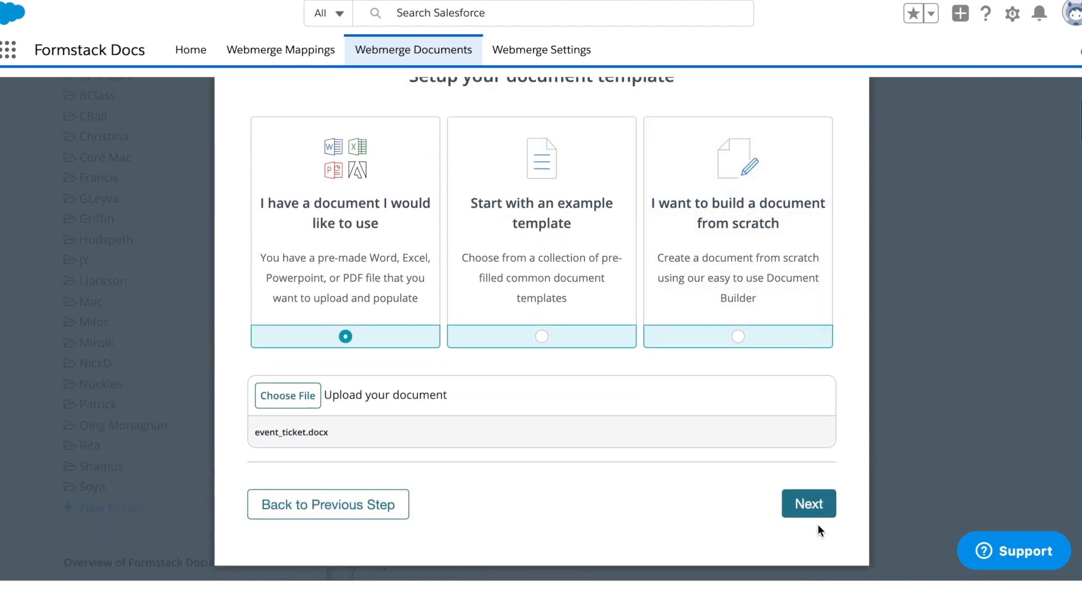
left_click(799, 506)
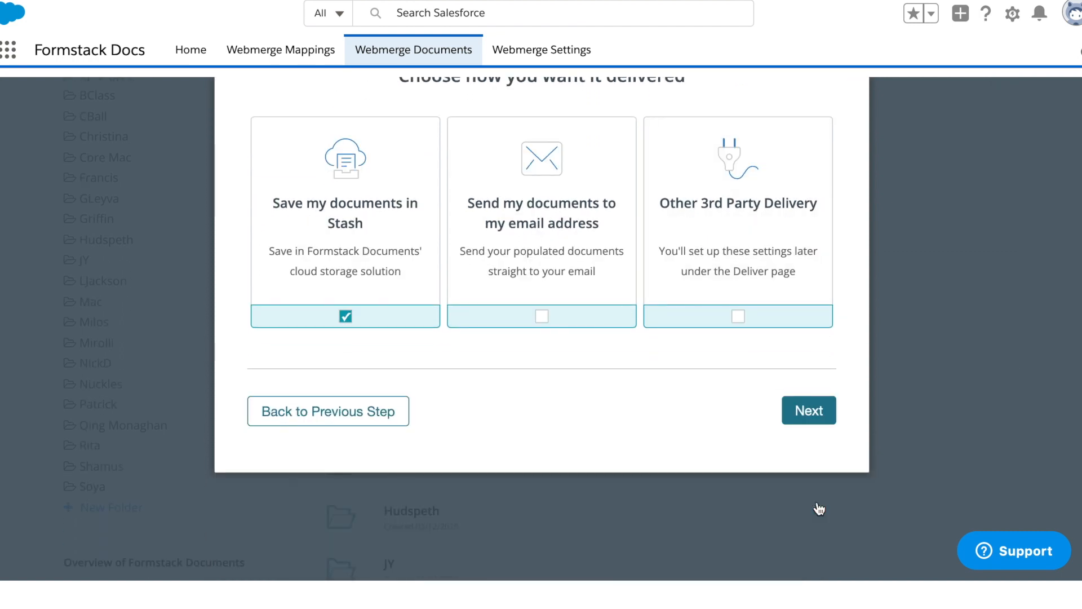
Step: Keep Stash as the delivery method, use a data collection form as the data source, and finish the Event Ticket setup
scroll(734, 448, "up", 2)
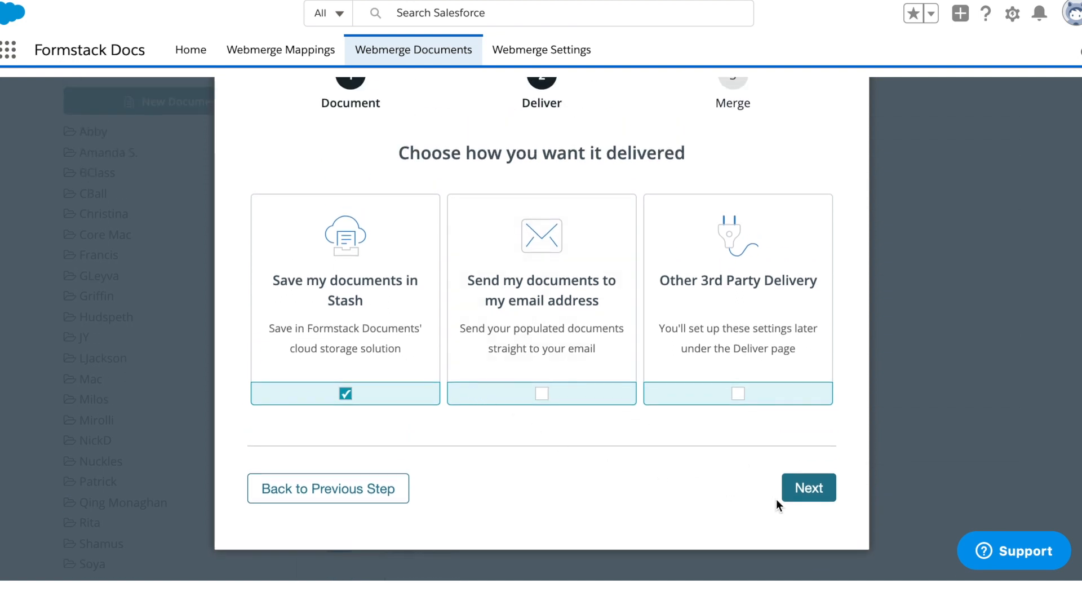
left_click(805, 495)
left_click(813, 415)
scroll(826, 468, "up", 1)
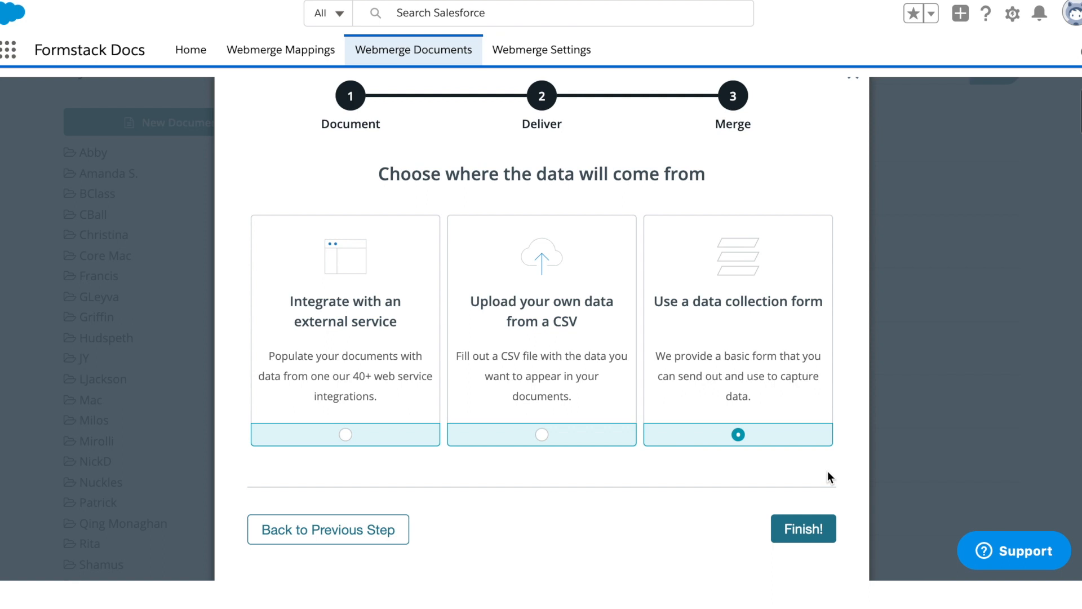
left_click(803, 529)
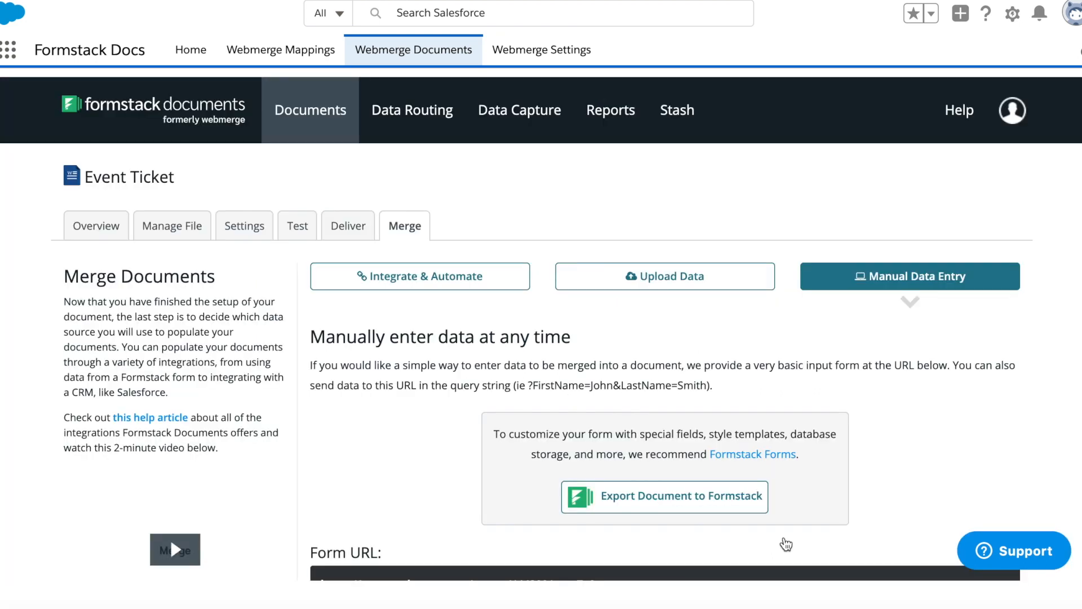
Step: Open the Event Ticket file in the online Word editor to review its merge fields
left_click(189, 234)
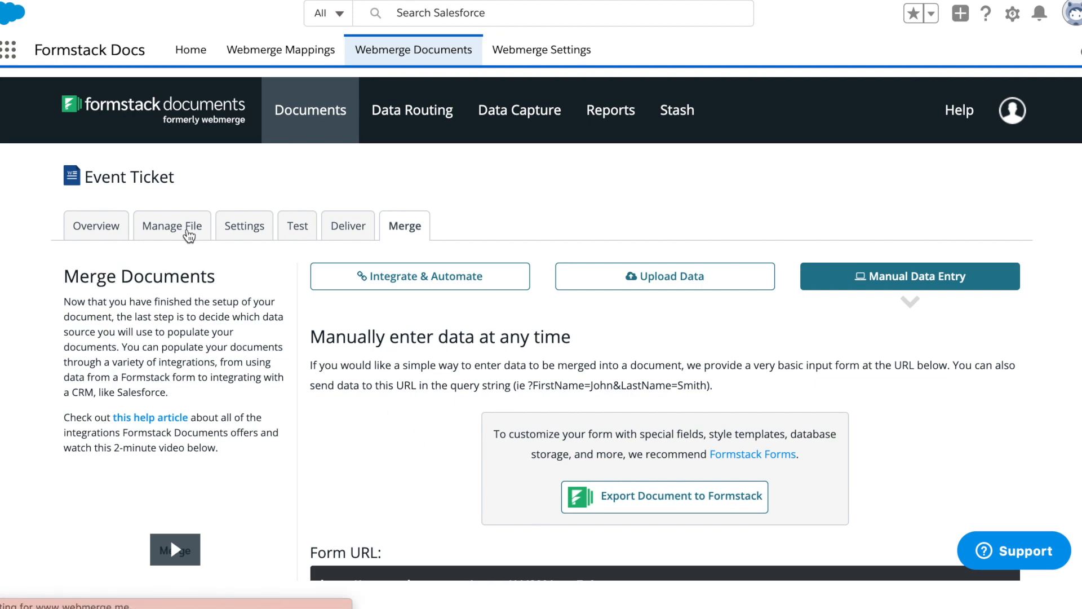
left_click(388, 411)
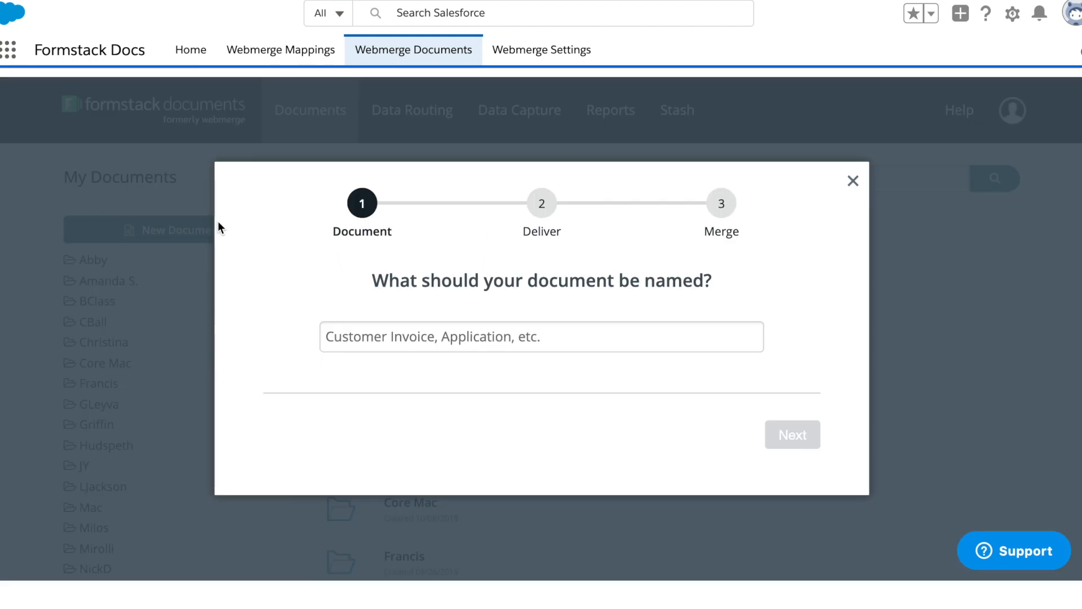
Step: Start a new document named "Electronic Receipt" and continue to its template setup
left_click(323, 340)
type("Electronic Receipt")
left_click(795, 445)
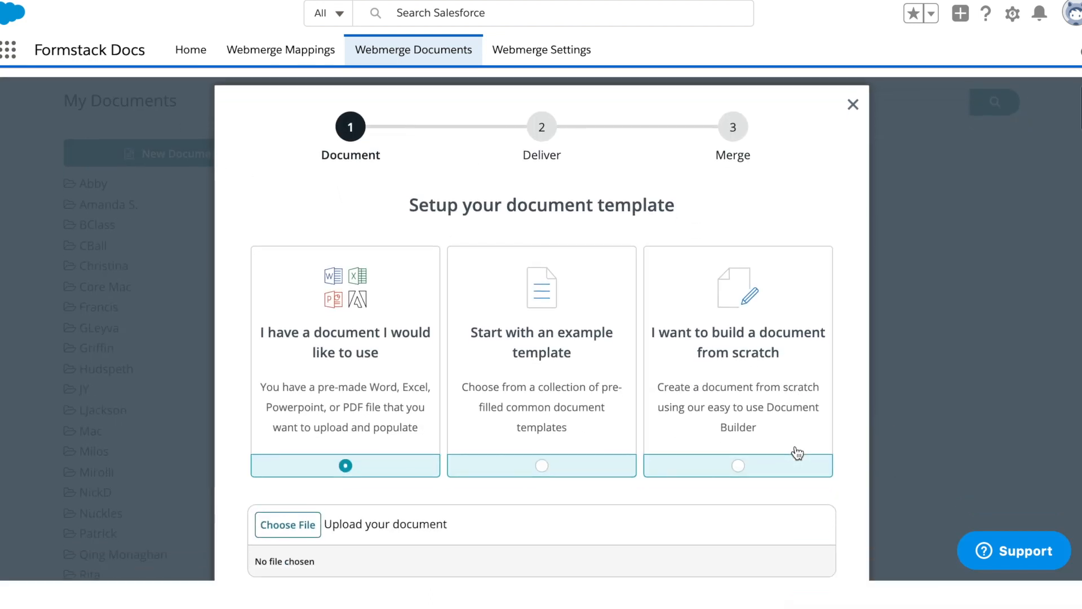
Step: Build the Electronic Receipt from scratch with Stash delivery and external service integration as the data source, and finish its setup
left_click(734, 466)
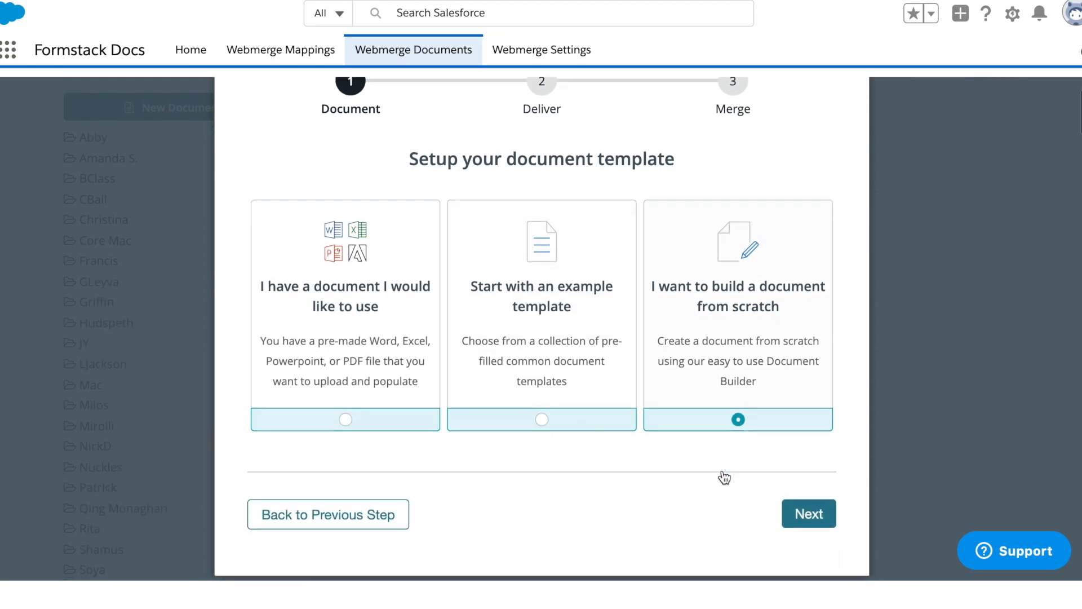
left_click(798, 547)
left_click(809, 526)
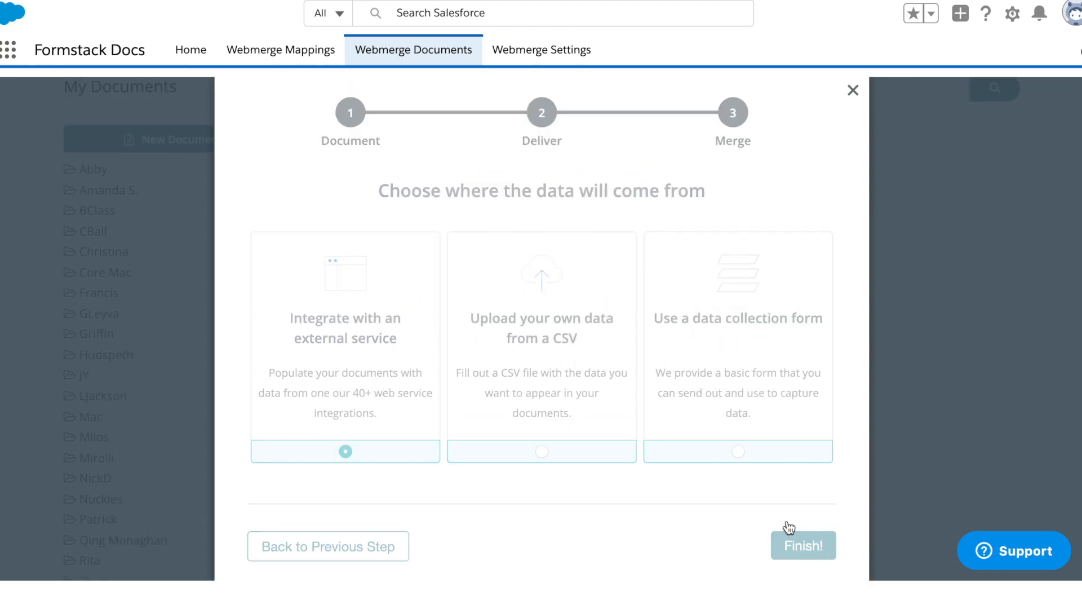
left_click(805, 544)
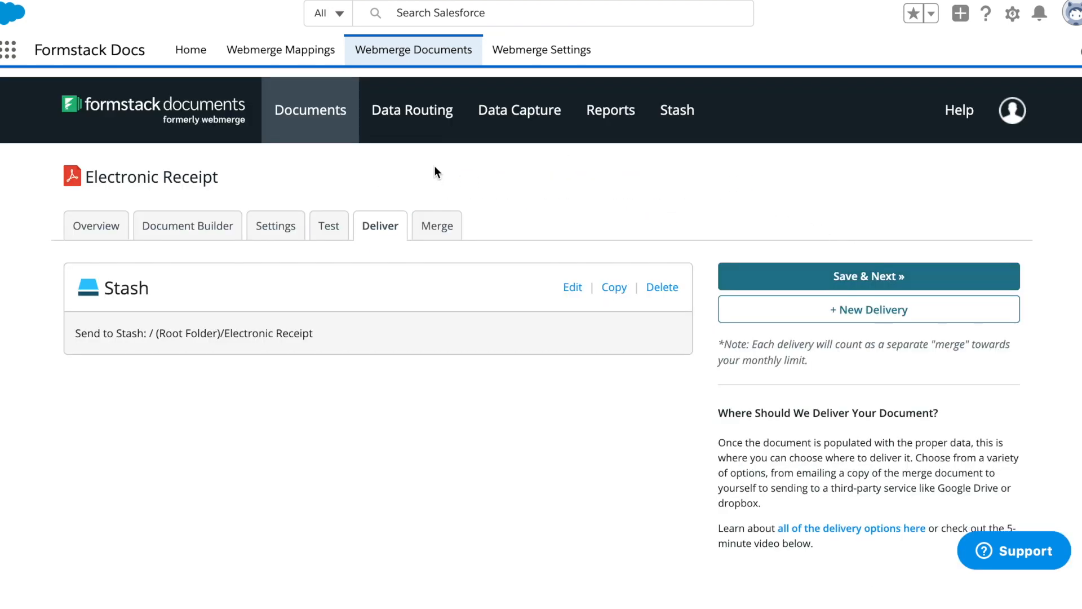
Step: Create a new data route named "Event Registration"
left_click(418, 139)
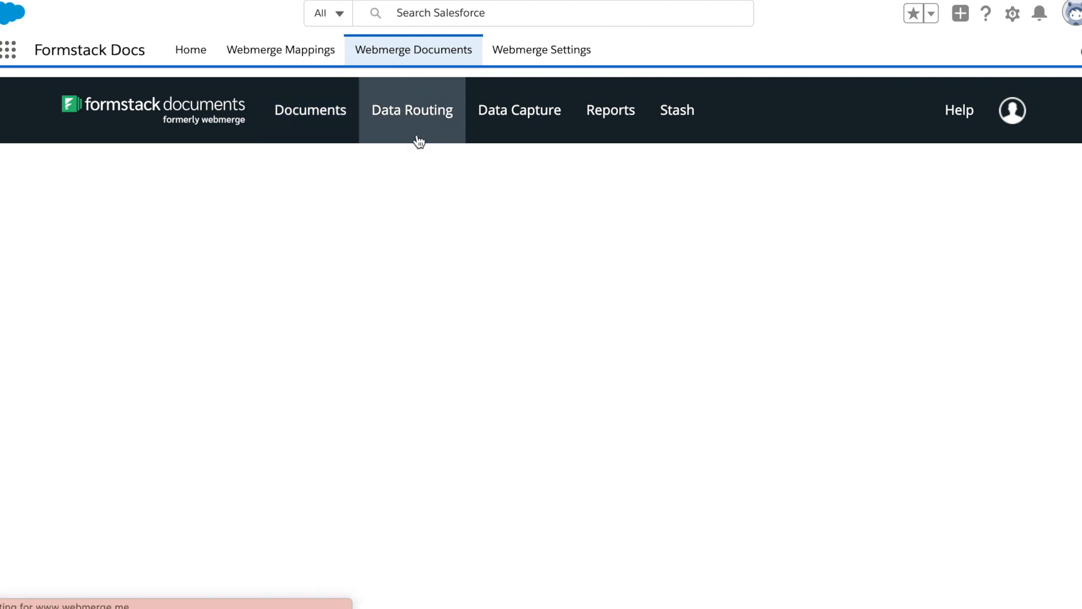
left_click(271, 240)
type("Event Registration")
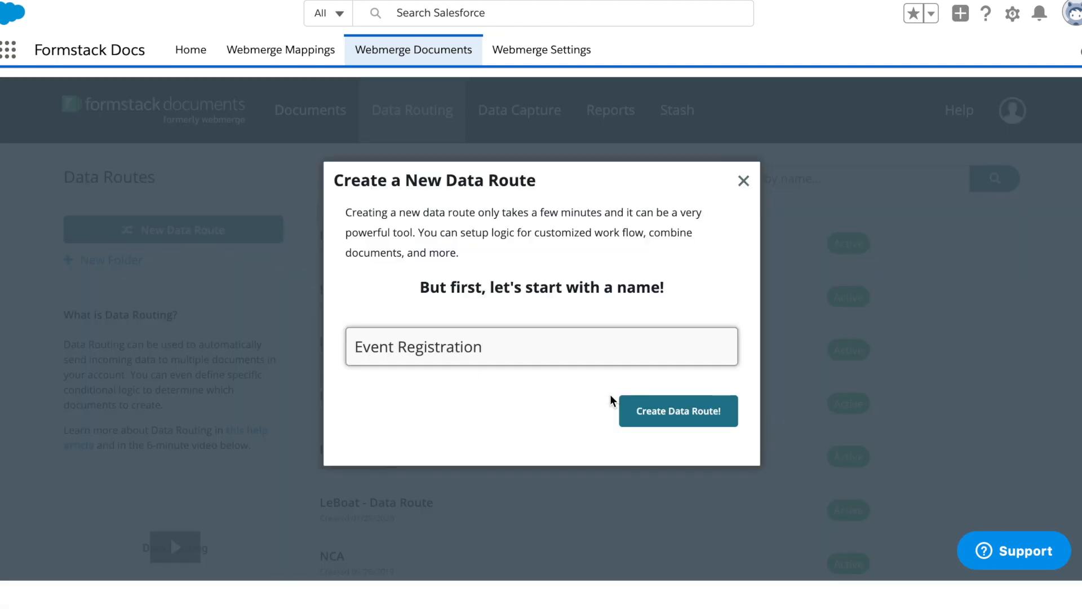
left_click(626, 406)
Step: Route rule 1 to the Electronic Receipt document and rule 2 to the Event Ticket document without conditions, and save the rules
left_click(620, 271)
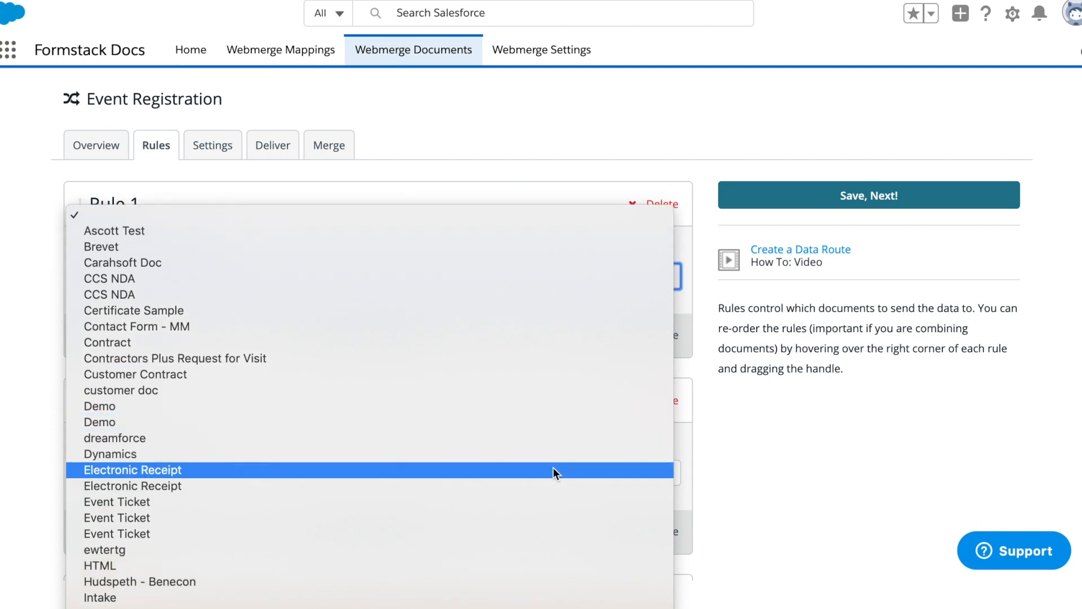
left_click(556, 472)
left_click(566, 472)
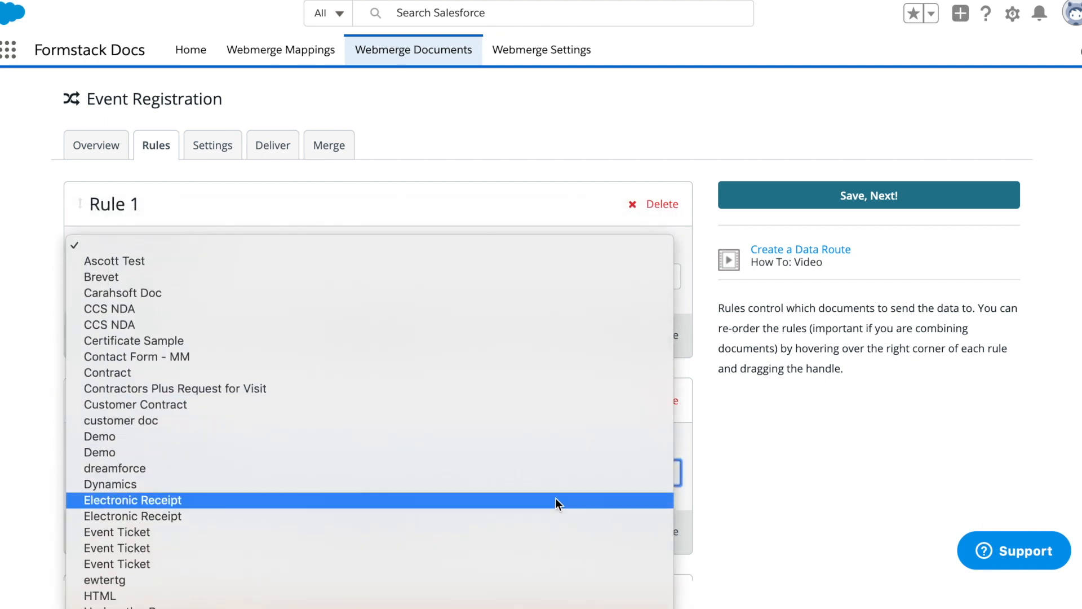
left_click(552, 515)
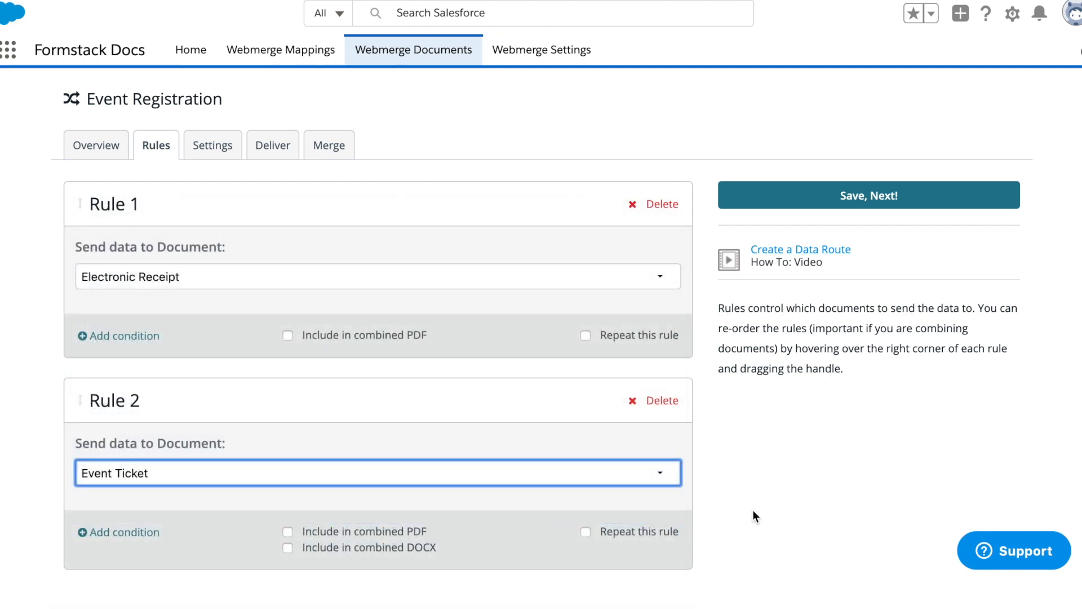
left_click(133, 340)
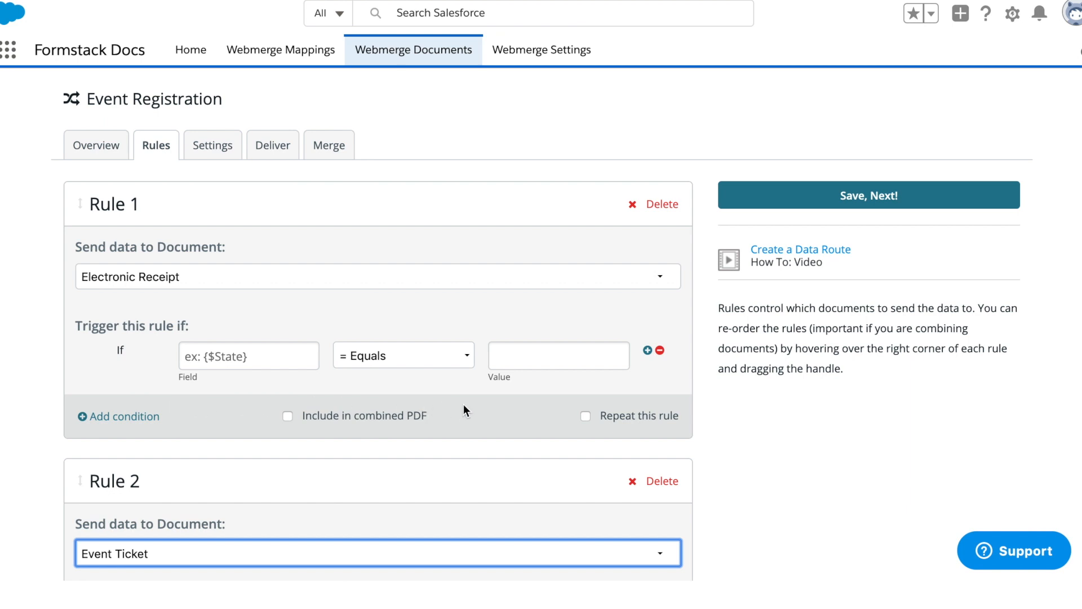
left_click(660, 351)
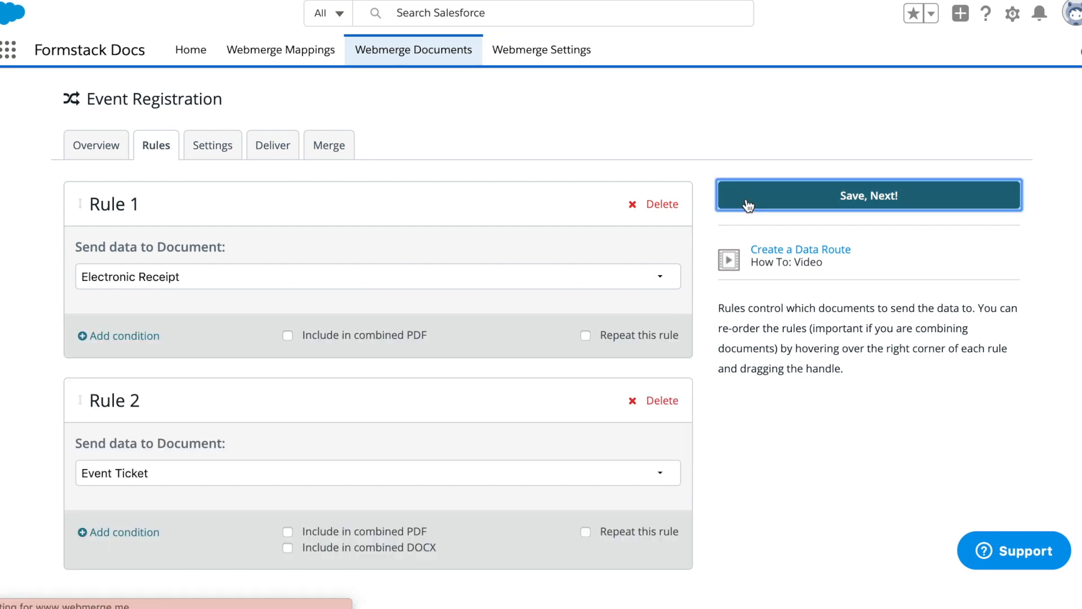
left_click(745, 201)
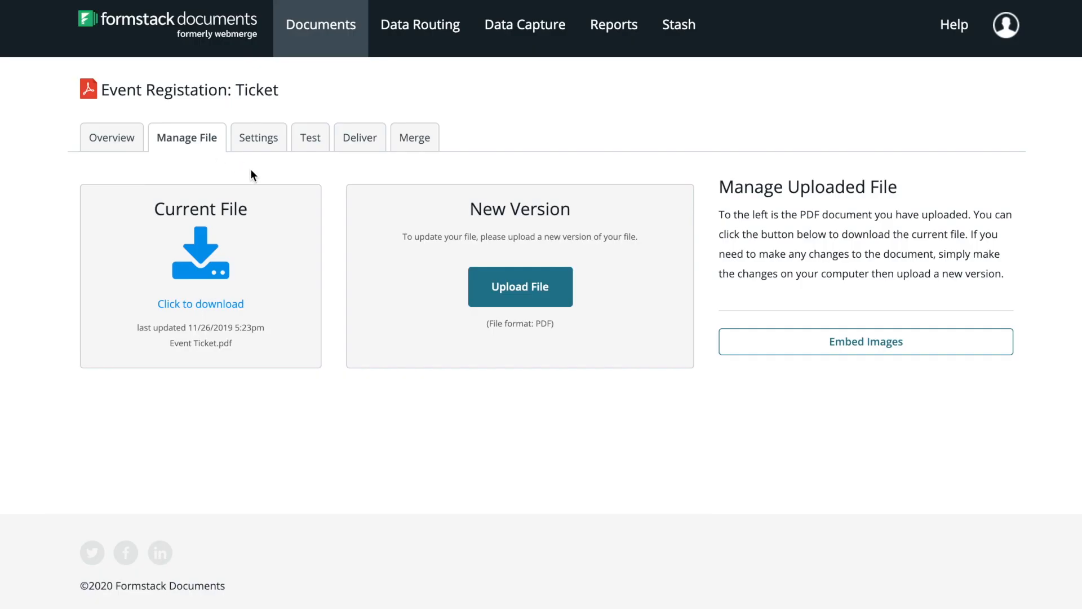
Step: Edit the ticket document's email delivery so the recipient comes from the email merge field
left_click(376, 141)
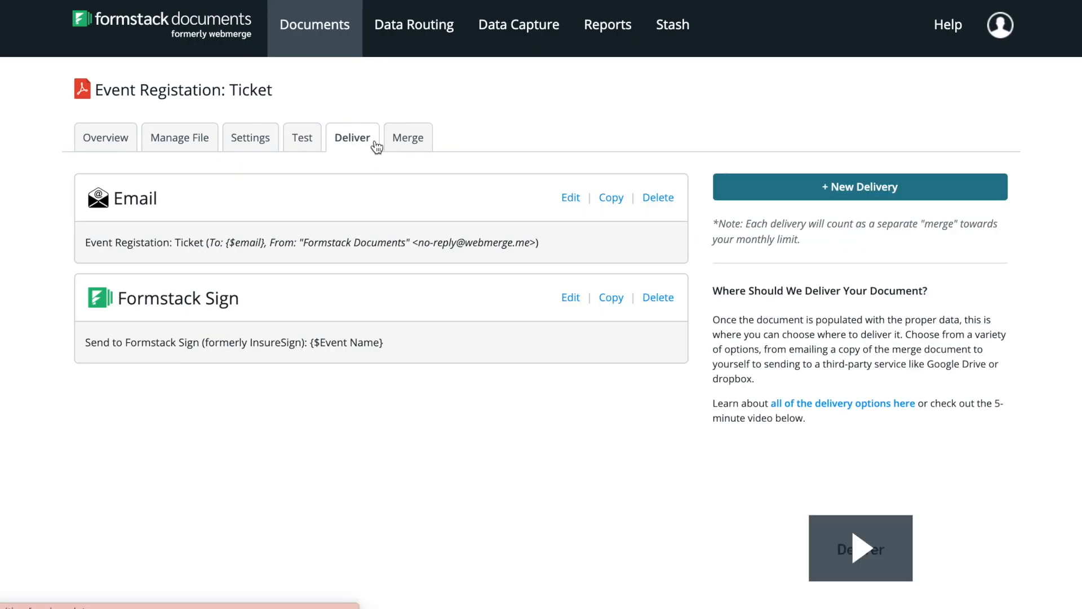
left_click(559, 200)
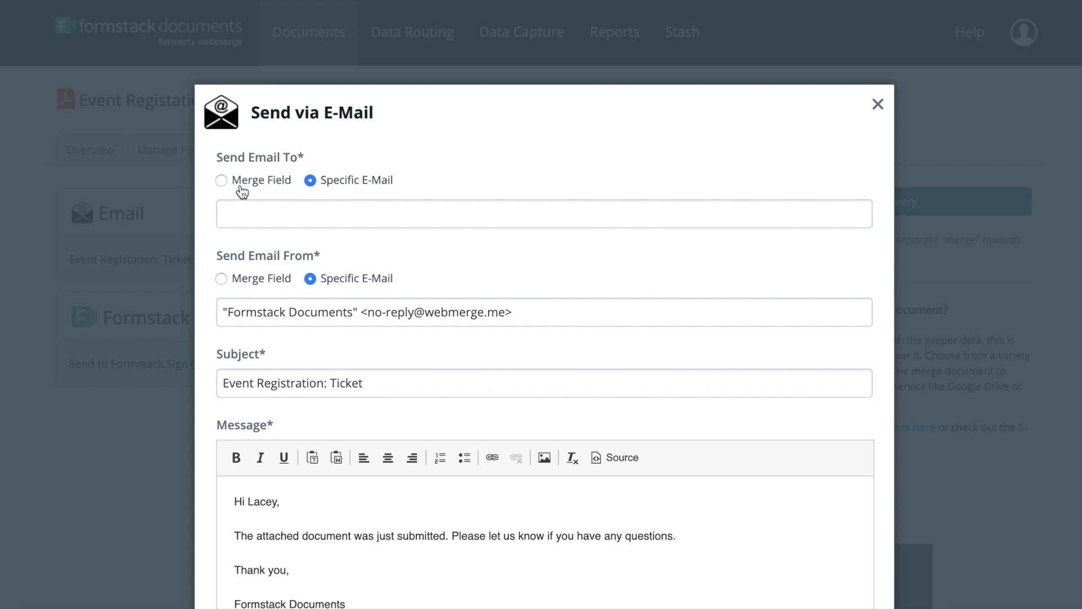
left_click(251, 168)
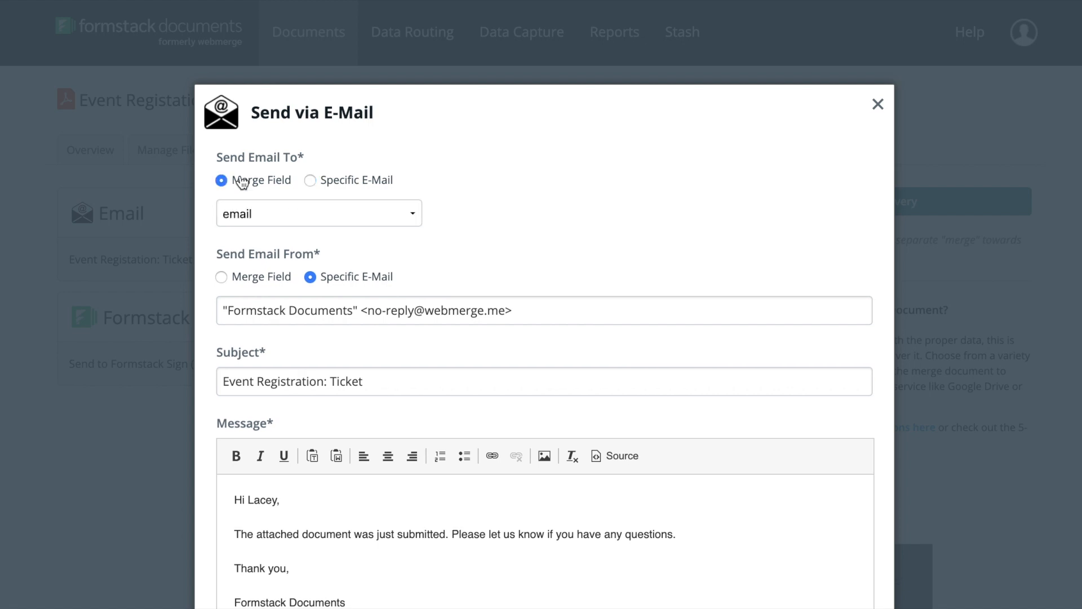
left_click(261, 216)
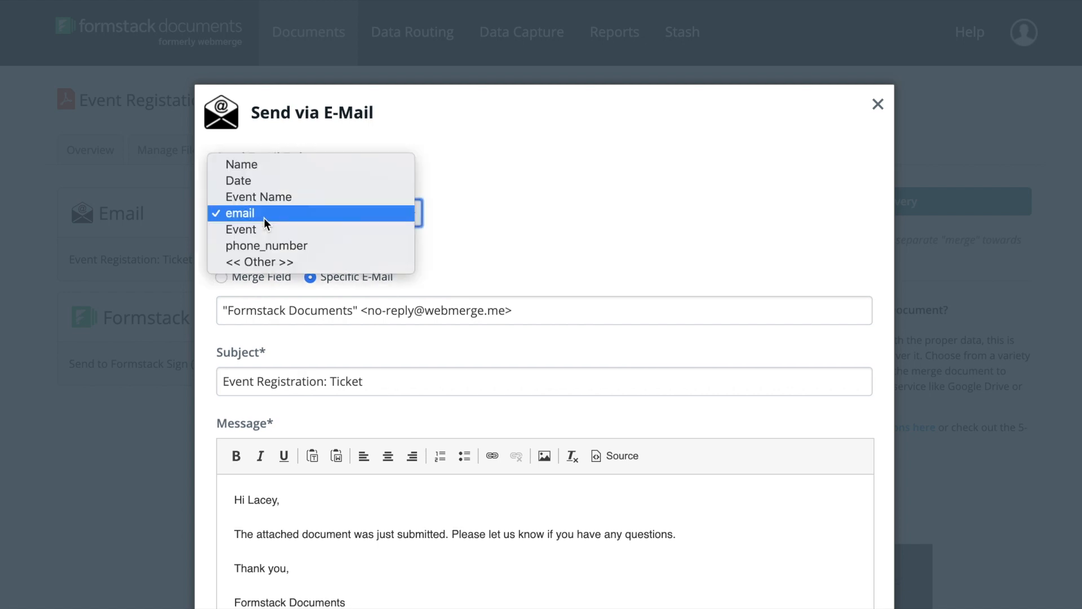
left_click(268, 218)
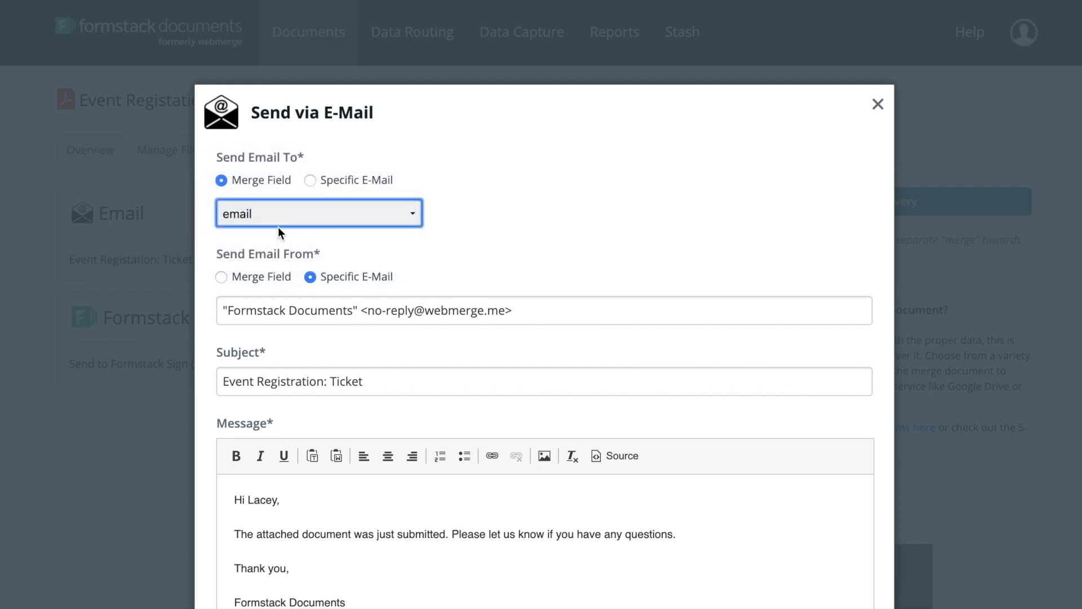
Step: Set the delivery email's subject to "Thank your for registering!" and save the delivery
triple_click(381, 384)
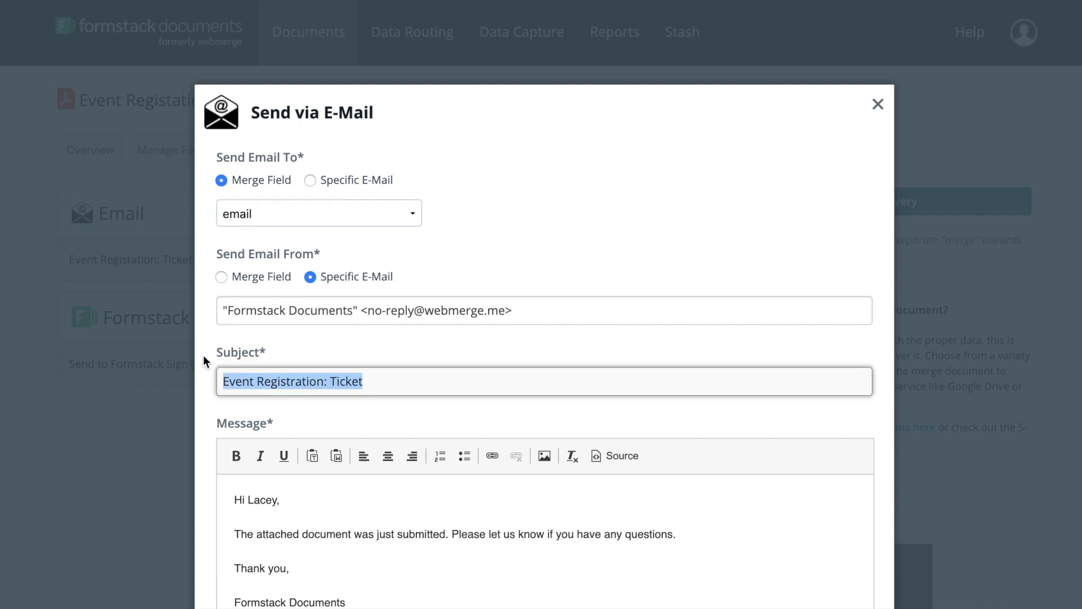
type("Thank your for re")
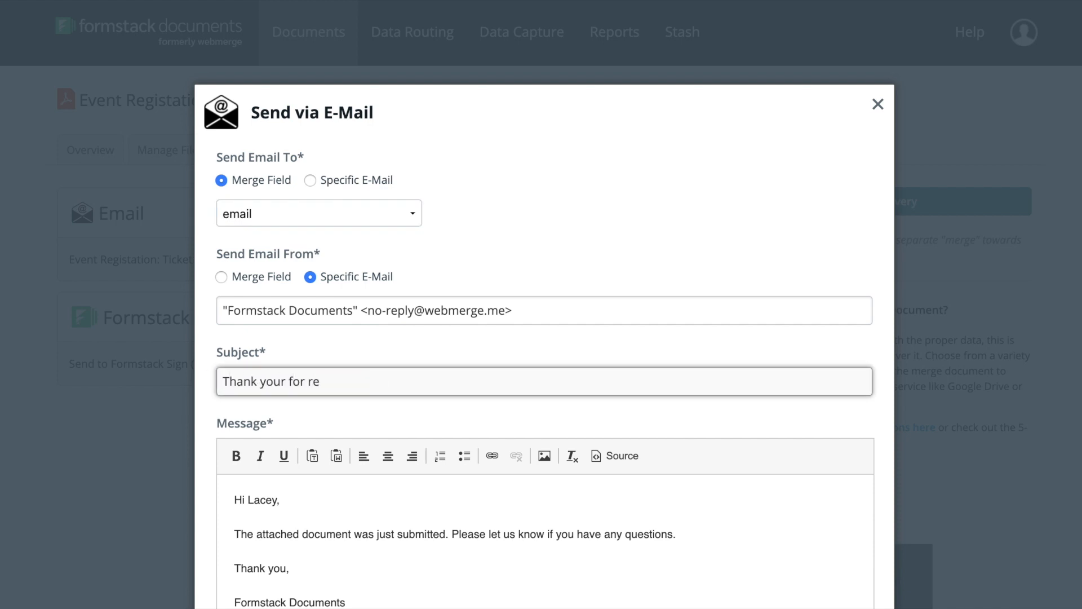
type("gistering!")
left_click(490, 359)
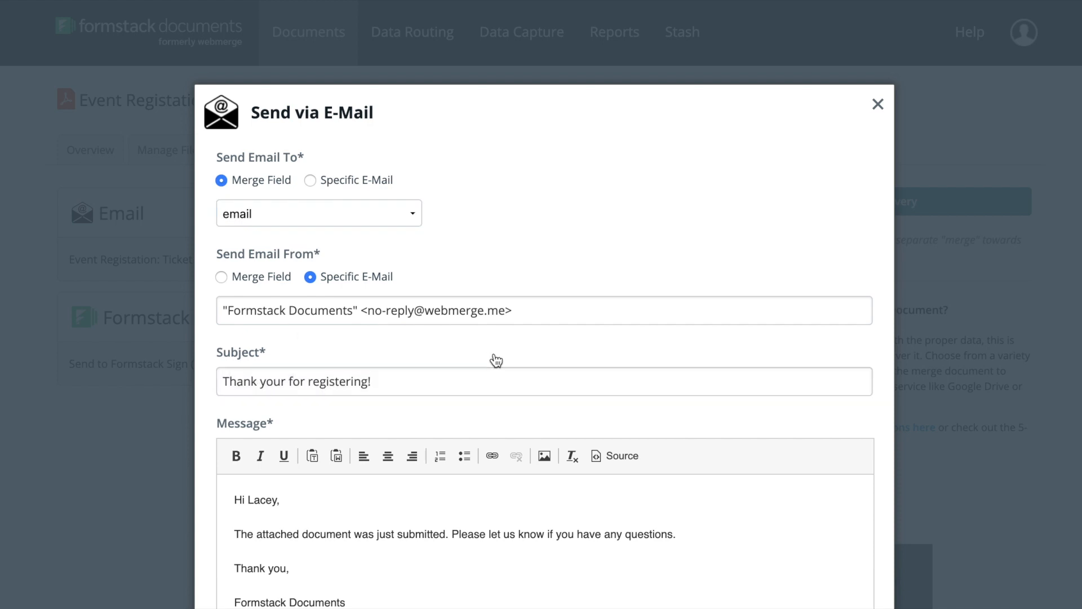
scroll(496, 361, "down", 4)
left_click(819, 570)
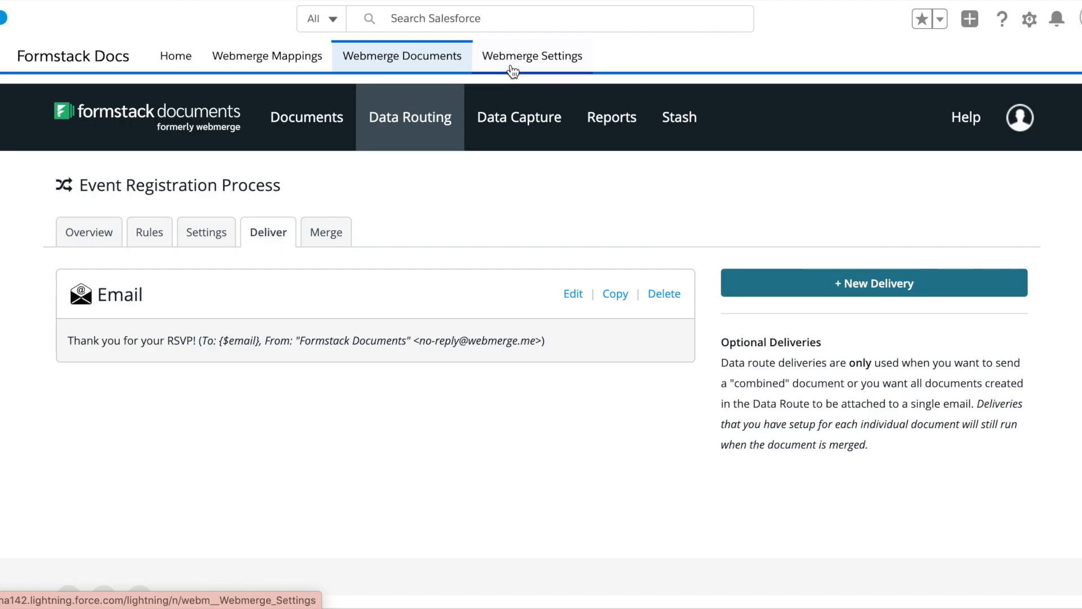
Step: Add a new object entry in Webmerge Settings, picking from the matches for "Attendee"
left_click(512, 67)
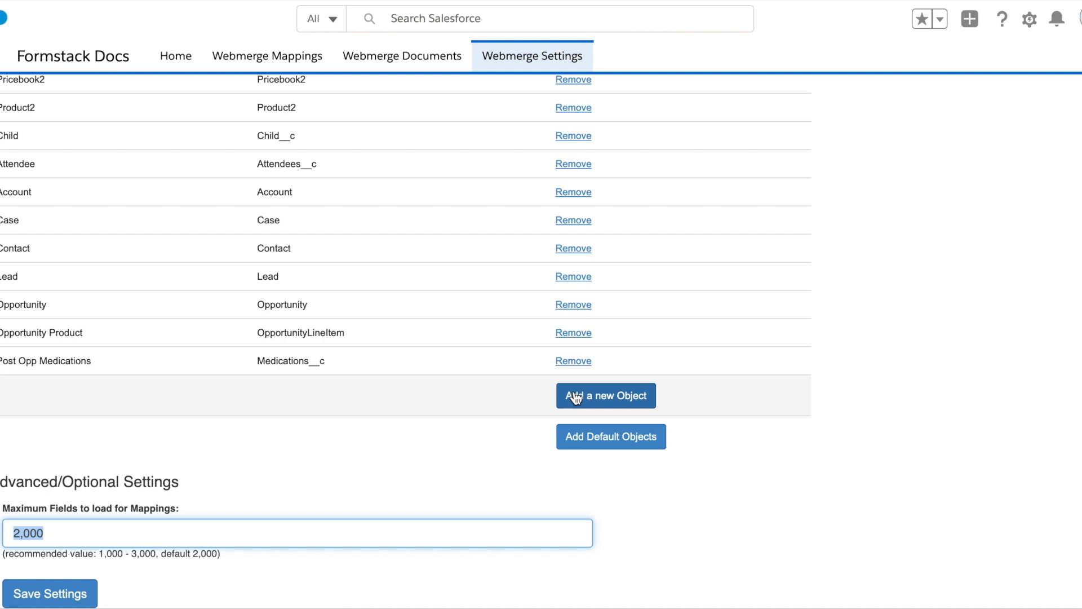
left_click(575, 398)
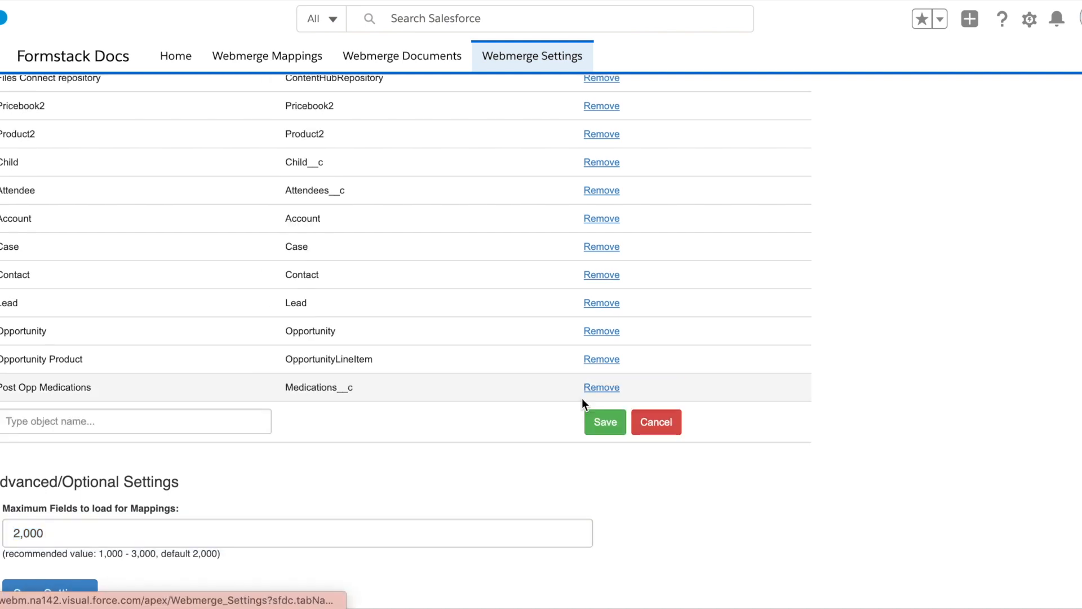
left_click(147, 420)
type("Attendee")
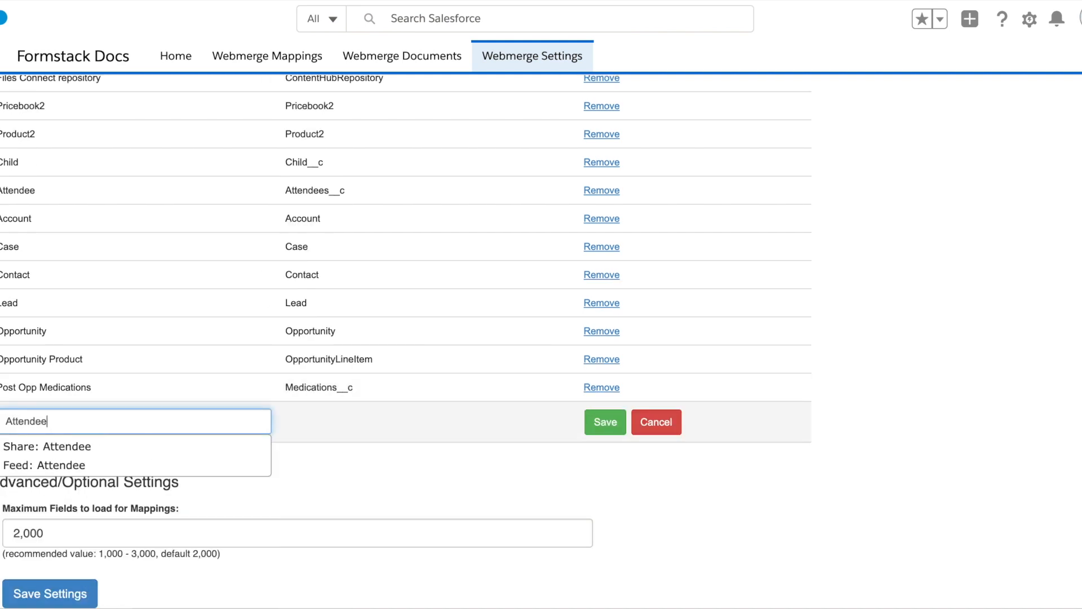
key("Down")
key("Return")
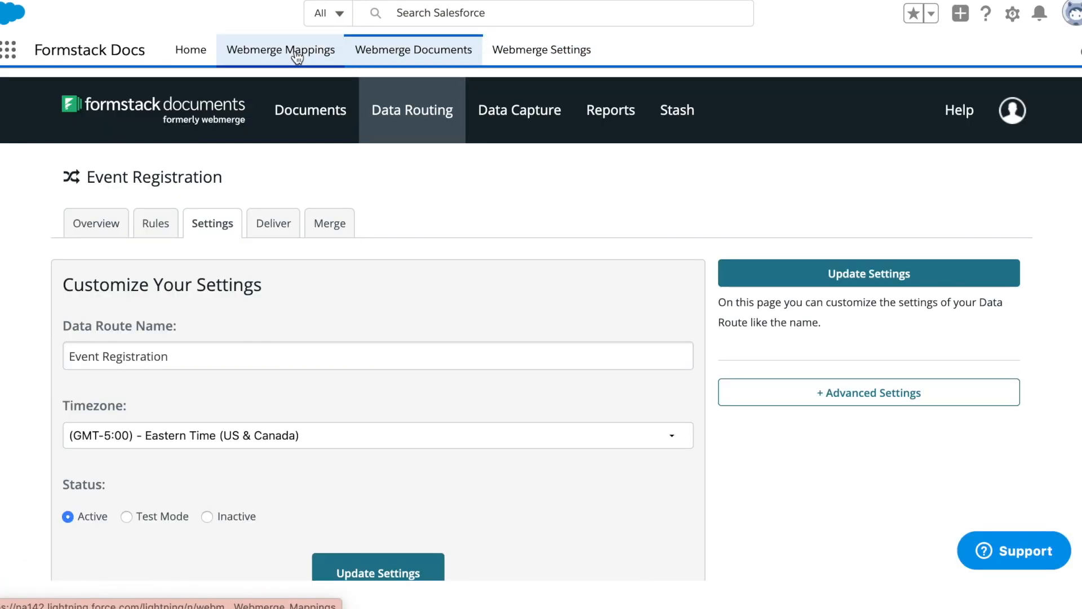
Step: Start a new Webmerge mapping named "Event Registration Process"
left_click(297, 57)
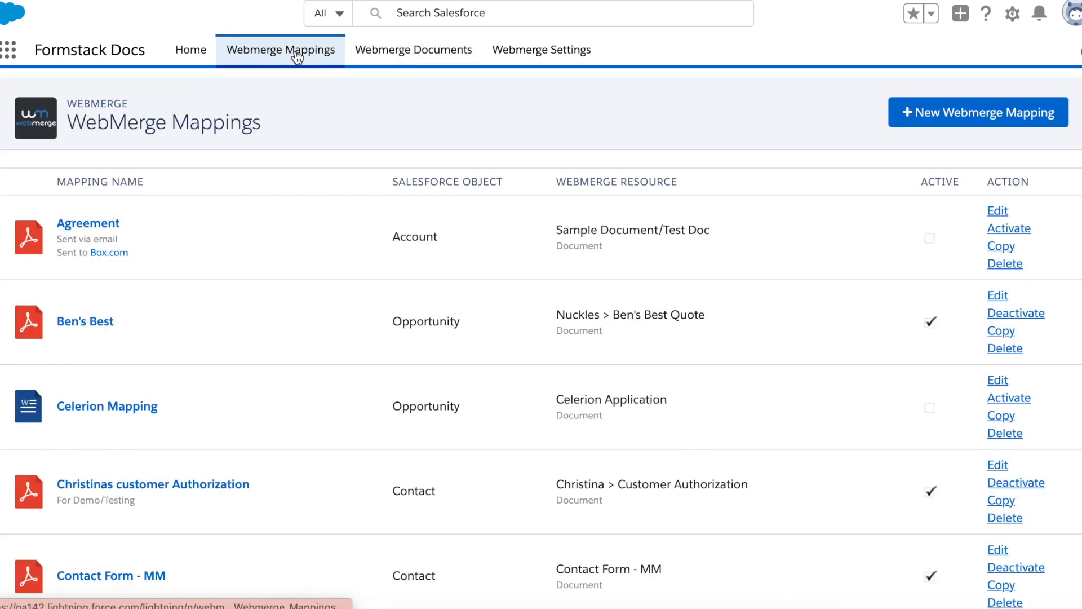
left_click(911, 123)
type("Event Registration Process")
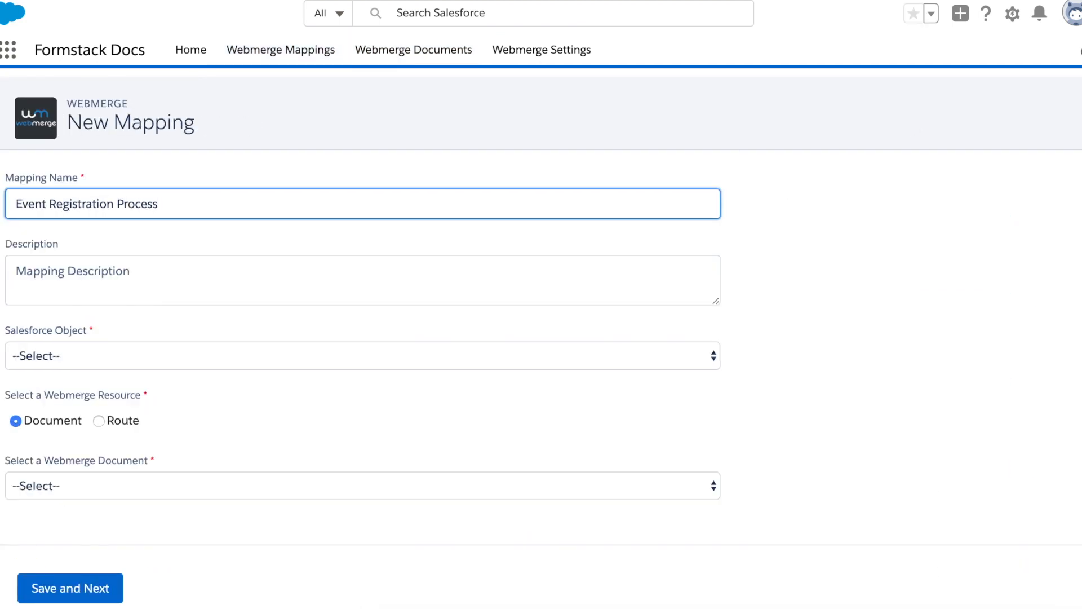
Step: Map the Attendee object to the Event Registration route and save the mapping to continue
left_click(445, 356)
left_click(417, 386)
left_click(99, 421)
left_click(120, 488)
left_click(120, 508)
left_click(86, 587)
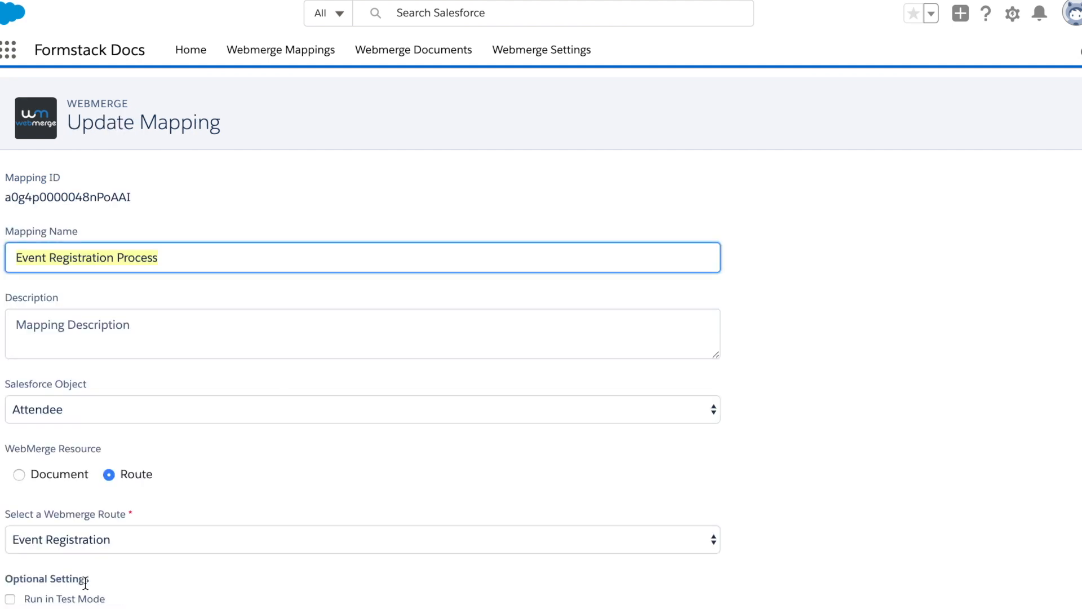
Step: Map the first two merge fields to the Salesforce fields found by searching "email" and "name"
scroll(804, 195, "down", 12)
left_click(612, 189)
type("email")
left_click(517, 223)
left_click(517, 225)
type("name")
left_click(451, 273)
Step: Map the following merge fields to the Salesforce fields found by searching "ticket" and "number"
left_click(452, 269)
type("ticket")
left_click(428, 295)
left_click(429, 313)
type("number")
left_click(365, 340)
left_click(398, 357)
scroll(874, 336, "down", 1)
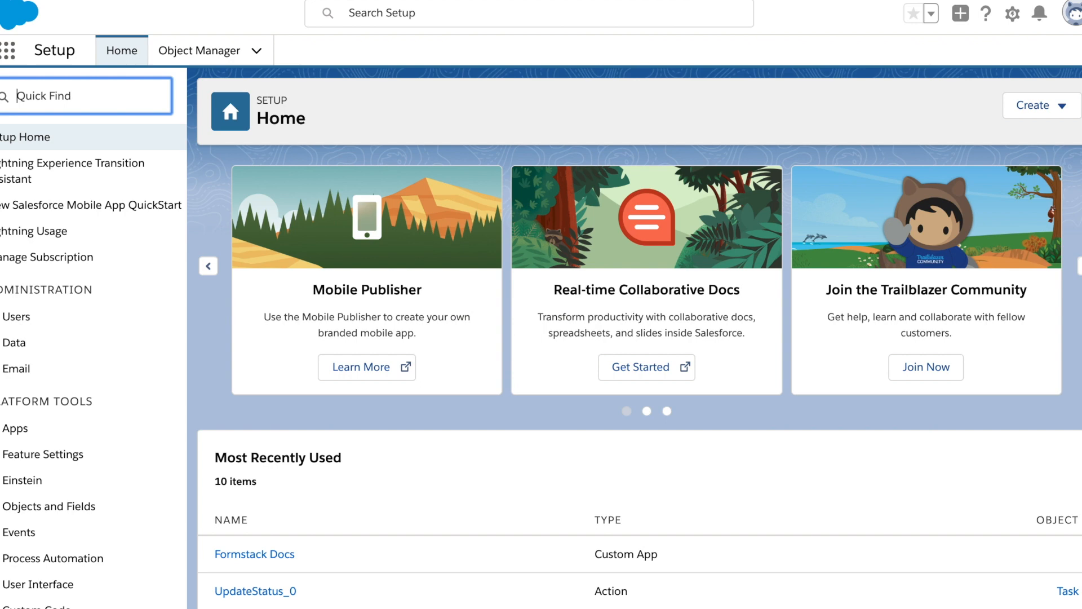
Step: Find Process Builder in Salesforce Setup by searching "process builder" and open it
type("process bu")
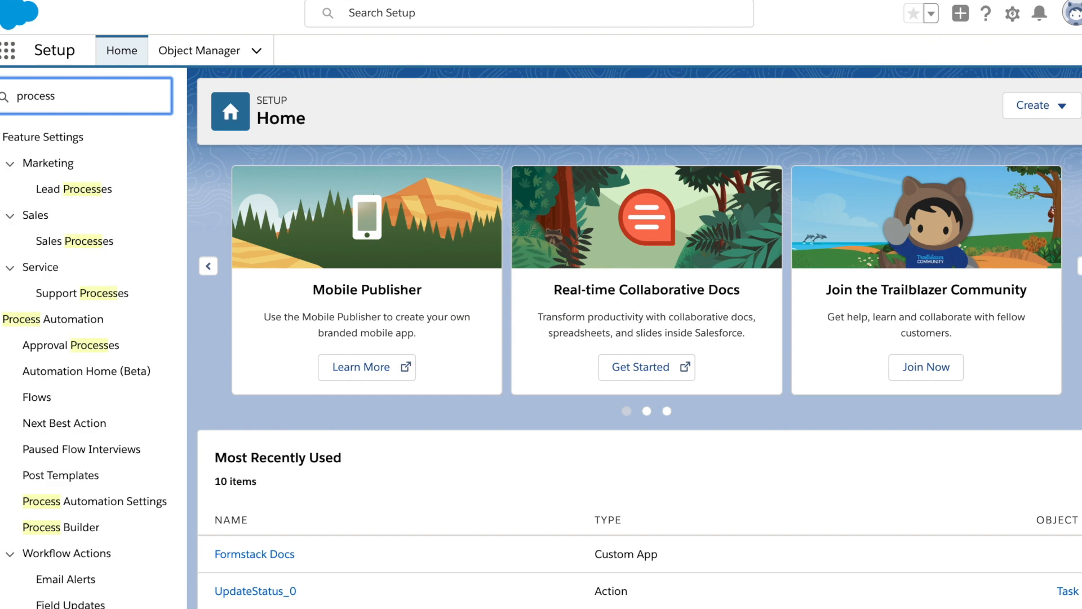
type("ilder")
left_click(116, 168)
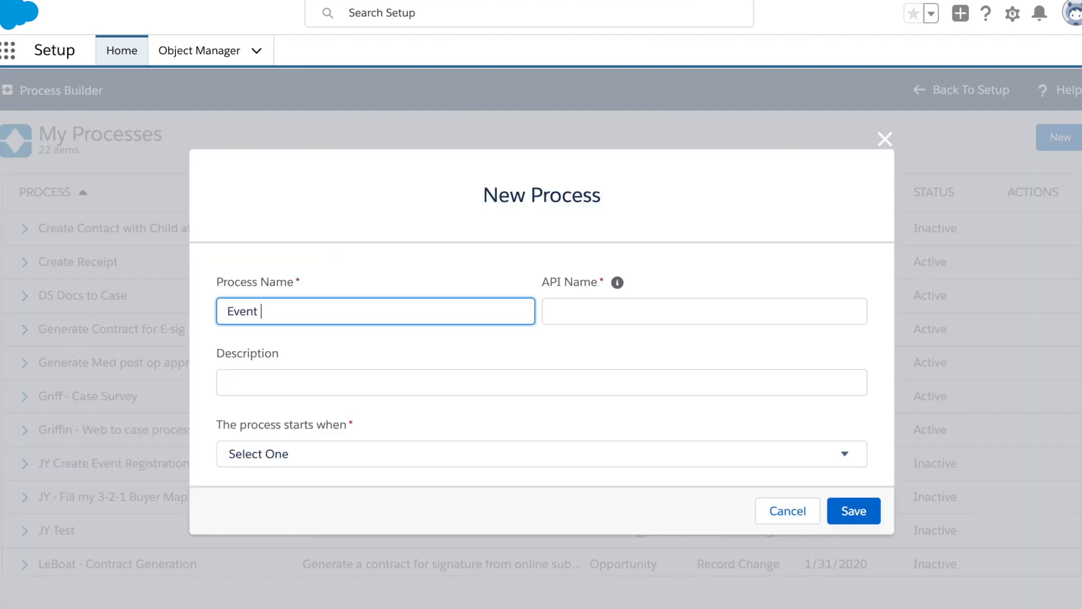
Step: Create a new process named "Event Registration" that starts when a record changes
type("Registration")
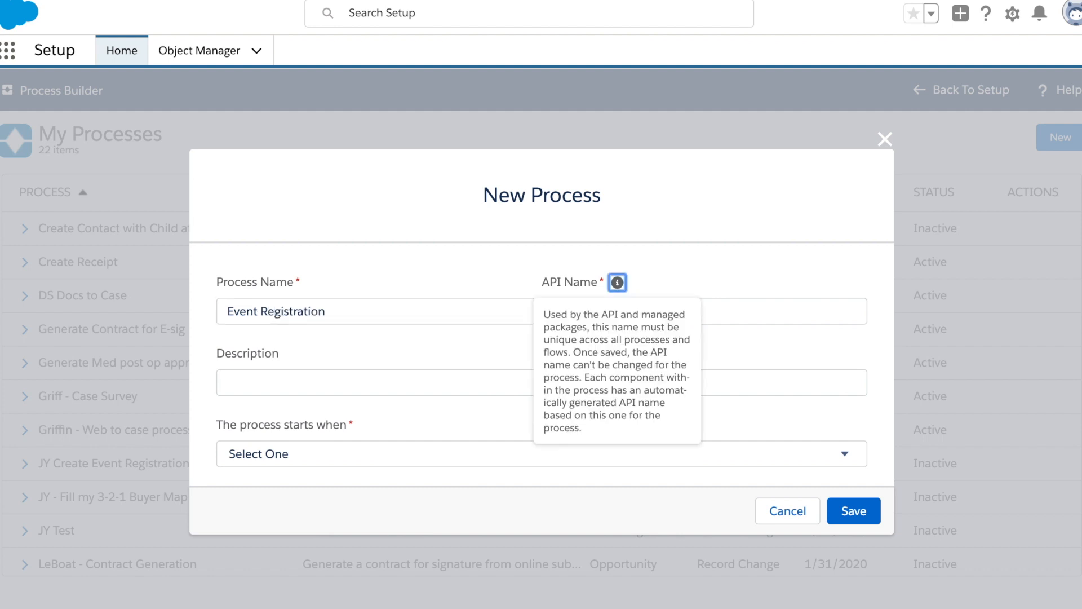
key("Tab")
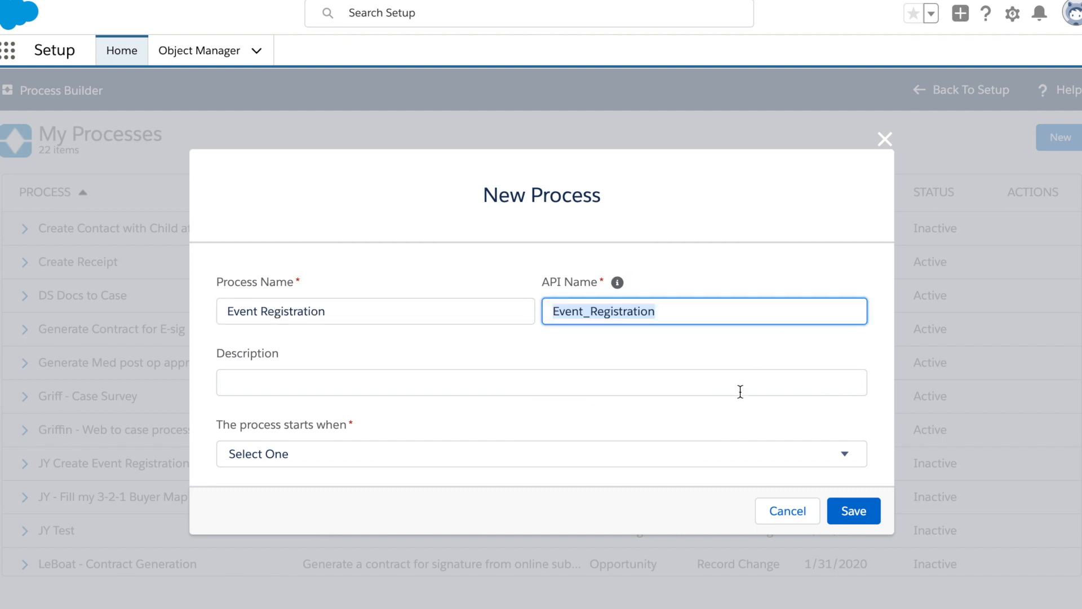
left_click(835, 463)
left_click(821, 472)
left_click(854, 513)
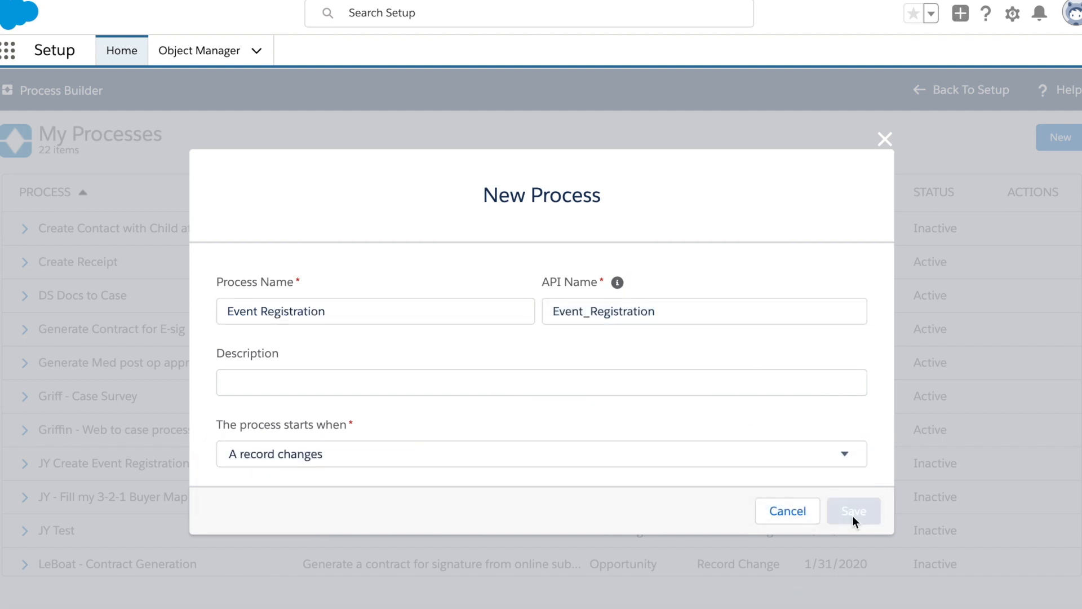
Step: Set Attendee as the object that triggers the process and save it
left_click(92, 263)
left_click(570, 259)
type("attend")
left_click(552, 292)
left_click(549, 599)
Step: Add a criteria node named "None" that executes its actions without any criteria, and save it
left_click(65, 378)
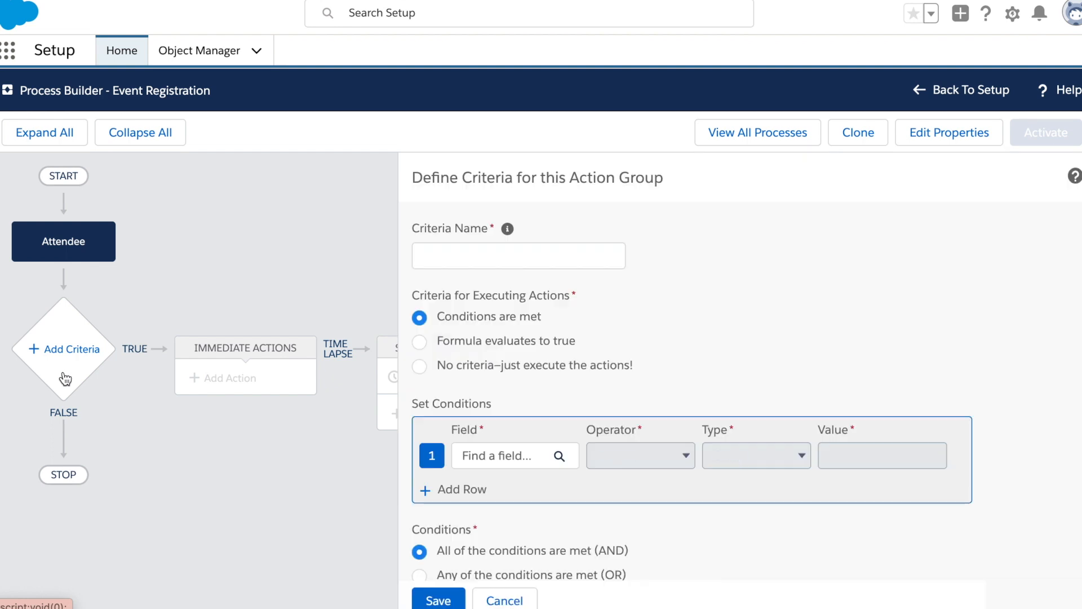
left_click(481, 254)
type("None")
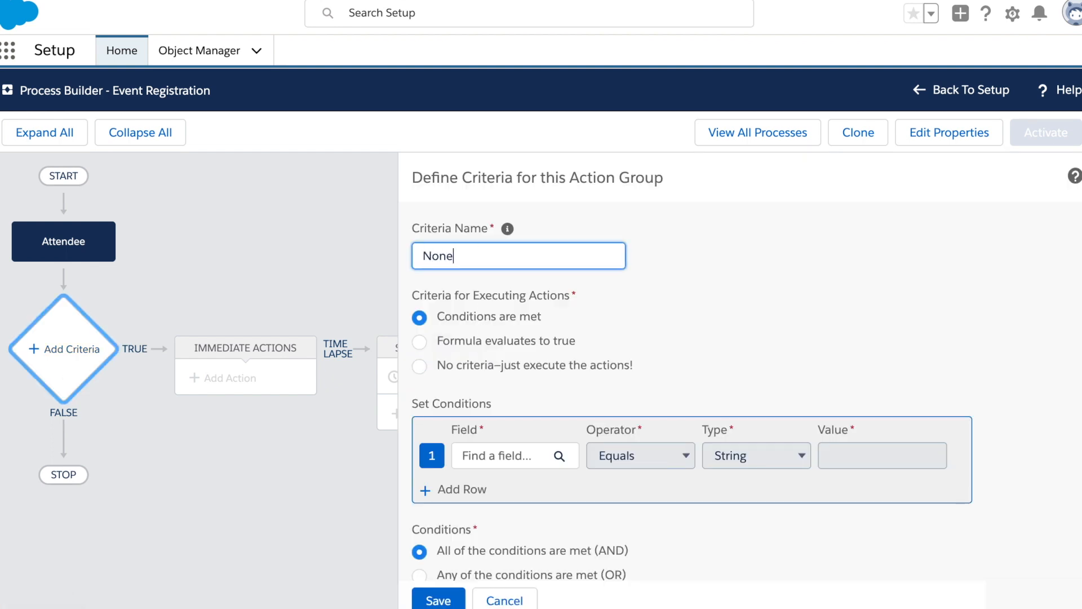
left_click(419, 366)
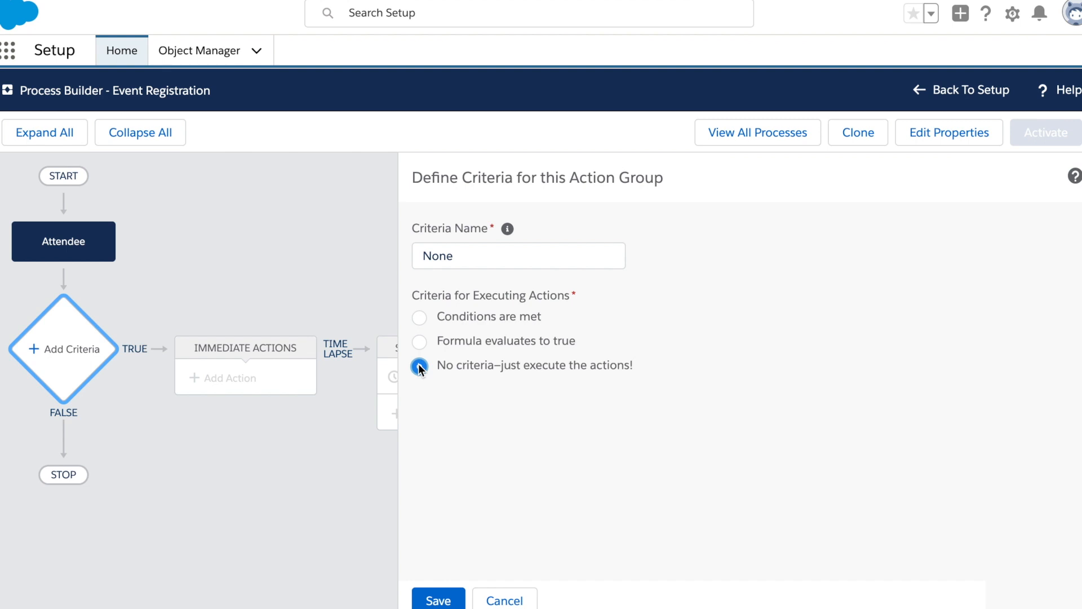
left_click(439, 599)
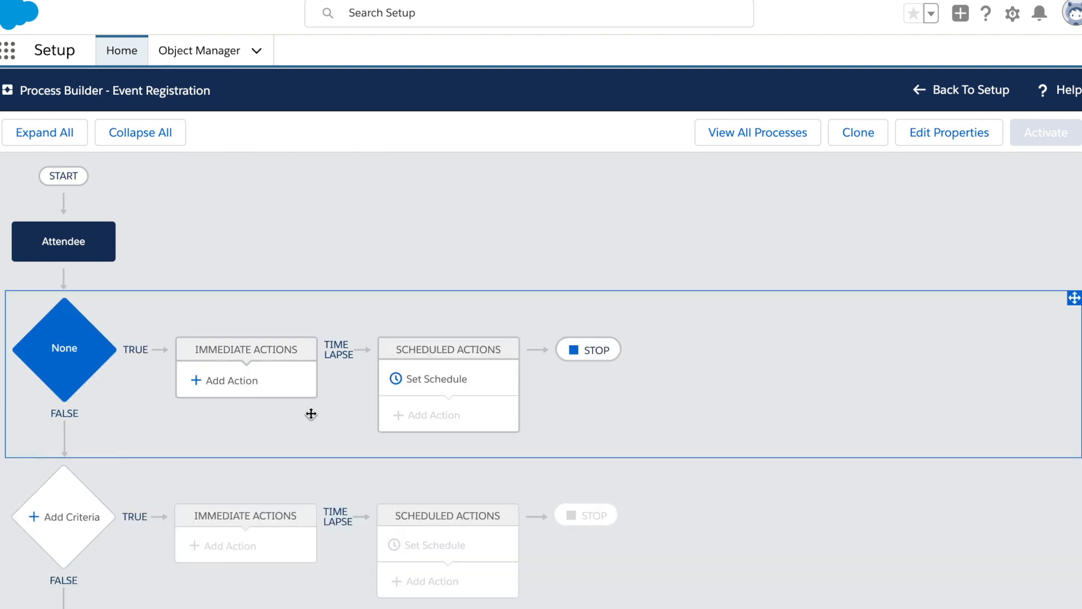
Step: Add an immediate Apex action named "Document Generation" that uses the Generate Document class
left_click(290, 391)
left_click(629, 259)
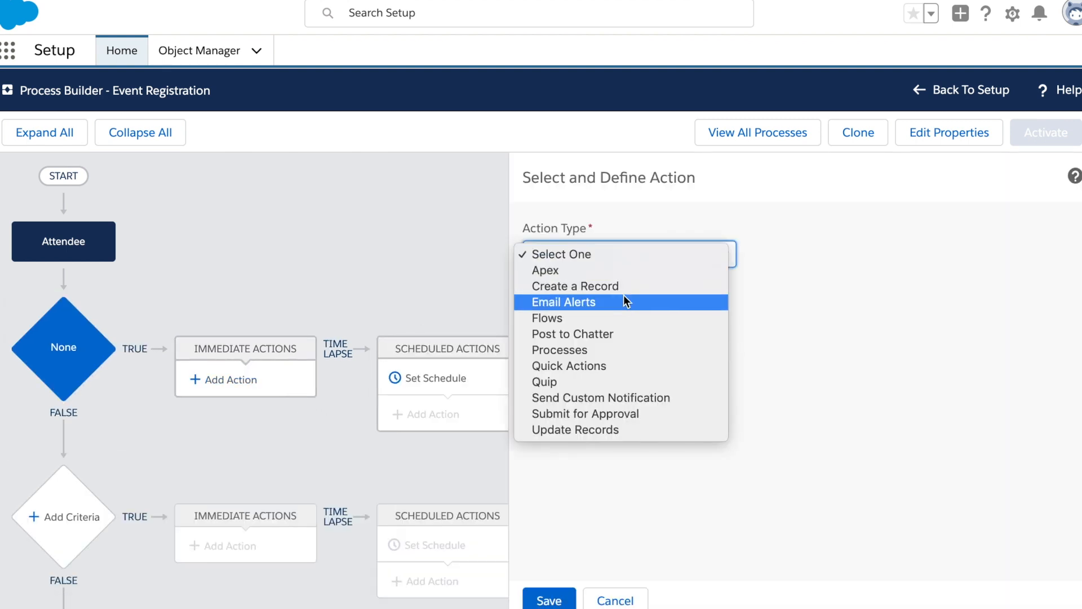
left_click(625, 275)
left_click(591, 319)
type("Document Generation")
key("Tab")
left_click(667, 381)
type("G")
left_click(632, 417)
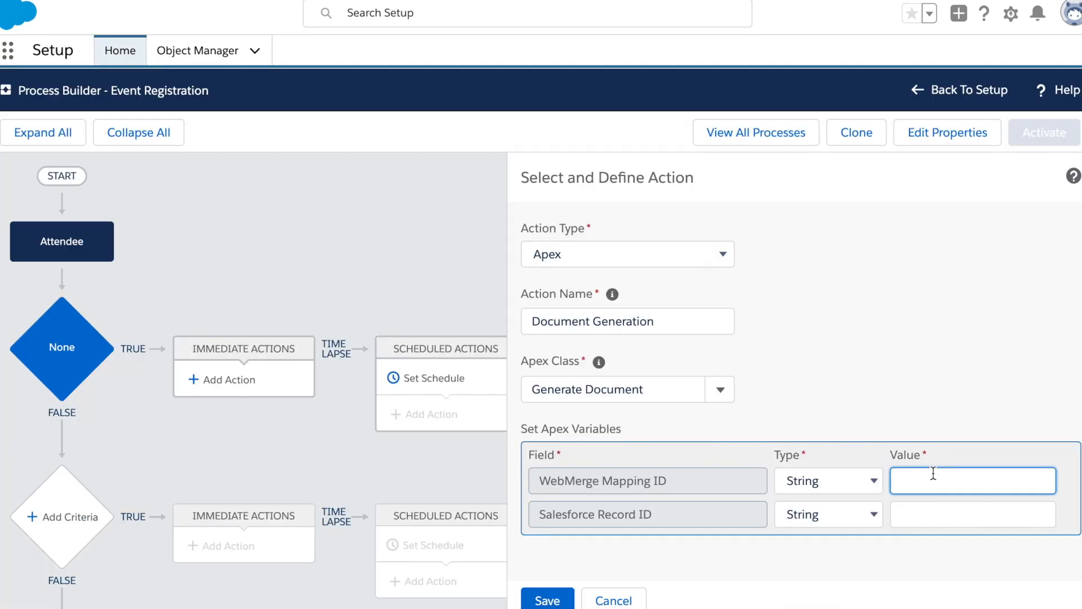
Step: Set WebMerge Mapping ID to the Event Registration Process mapping's ID and Salesforce Record ID to field reference [Attendees__c].Name, and save the action
type("a0g4p0000048nPAAAY")
left_click(855, 515)
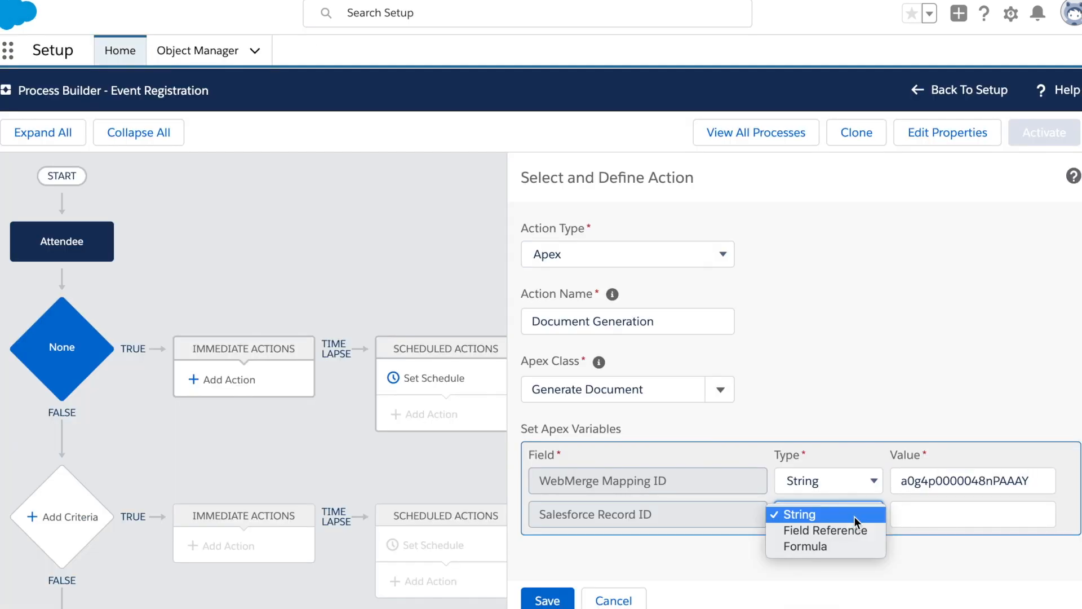
left_click(853, 530)
left_click(923, 513)
type("attendee")
left_click(459, 314)
left_click(760, 510)
left_click(547, 600)
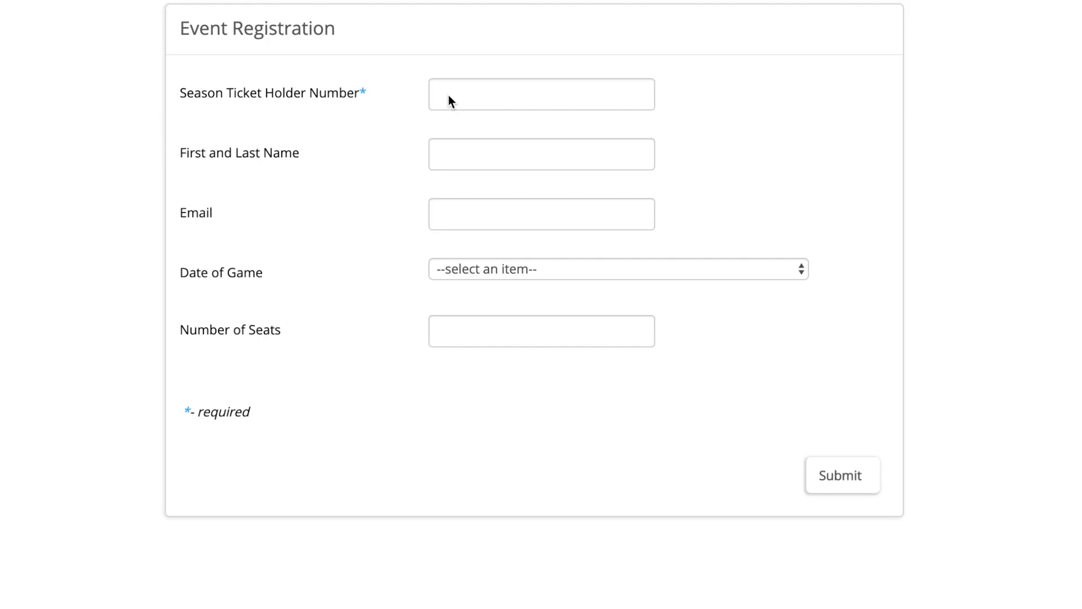
Step: Fill in the season ticket holder number, the attendee's full name and the e-mail on the Event Registration form
left_click(448, 96)
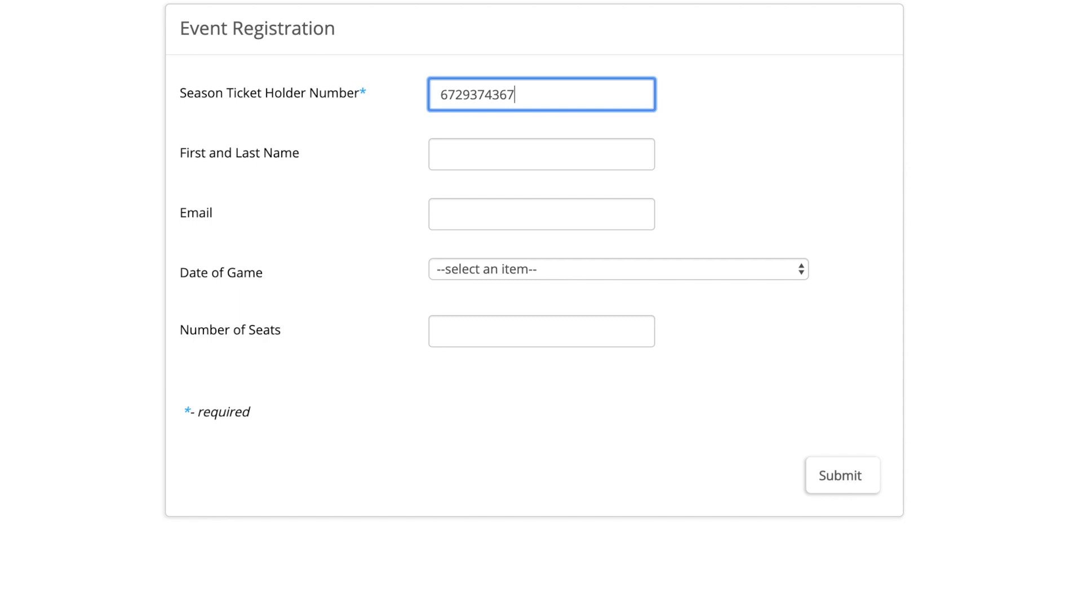
key("Tab")
key("Tab")
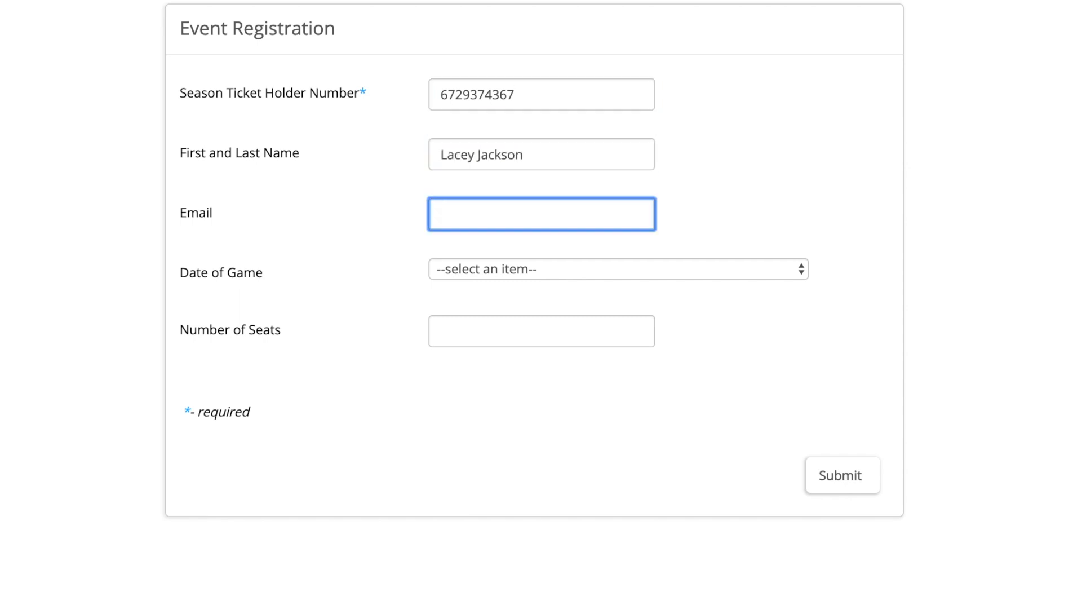
key("Tab")
Step: Choose a game date, set the number of seats to 2 and submit the registration form
left_click(551, 272)
left_click(543, 341)
left_click(524, 333)
type("2")
left_click(838, 479)
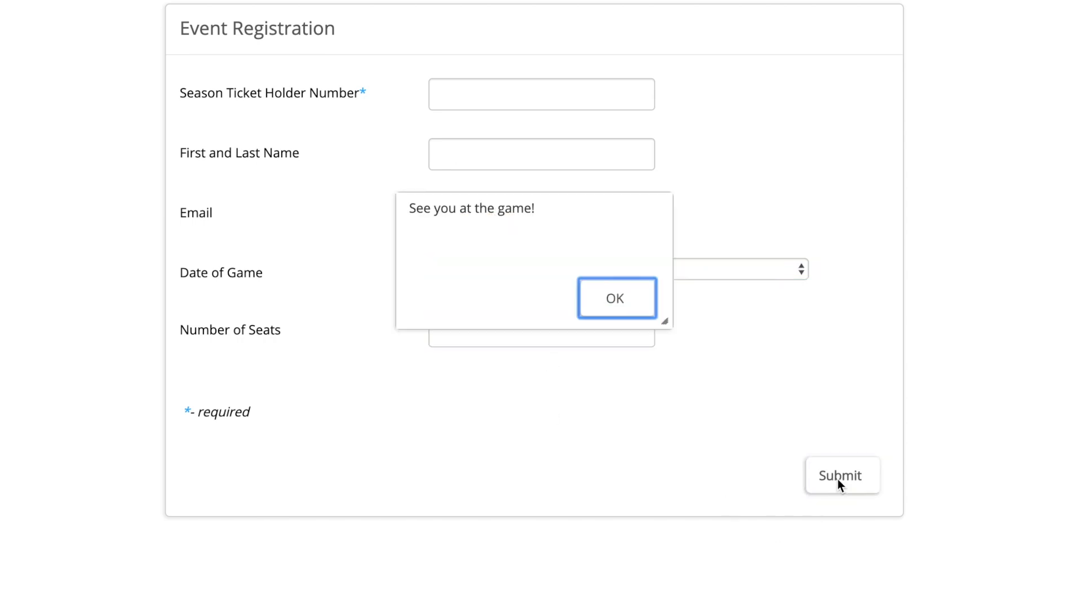